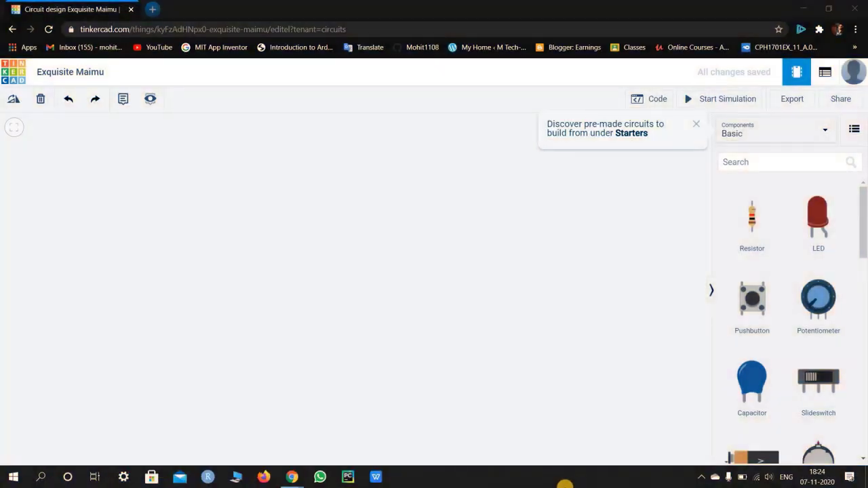
# Dismiss the pre-made Starters circuits tip on the empty circuit canvas
pyautogui.click(751, 162)
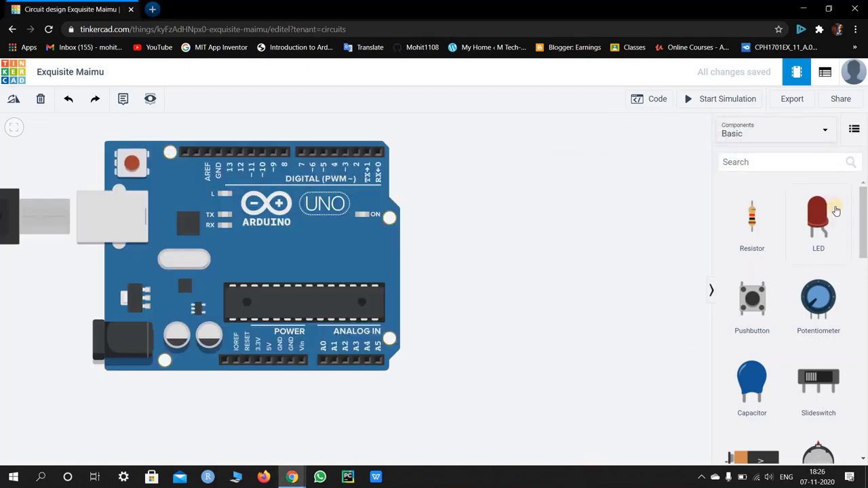
# Place six red LEDs in two rows of three beside the Arduino
pyautogui.moveTo(836, 211); pyautogui.dragTo(530, 217)
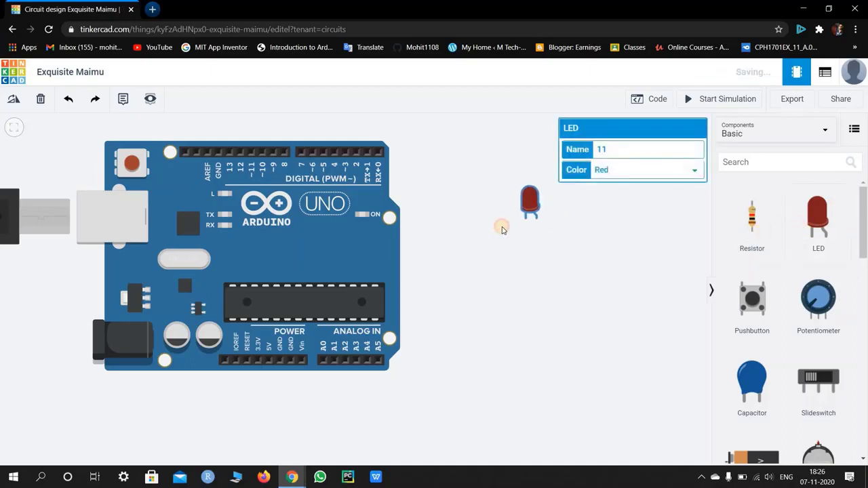
pyautogui.hotkey('ctrl', 'c')
pyautogui.hotkey('ctrl', 'v')
pyautogui.click(619, 215)
pyautogui.moveTo(818, 217); pyautogui.dragTo(674, 216)
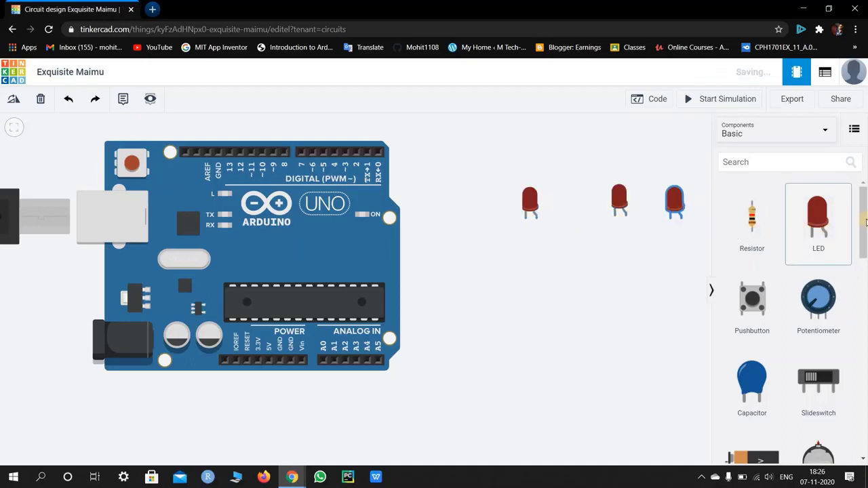
pyautogui.moveTo(818, 217); pyautogui.dragTo(485, 339)
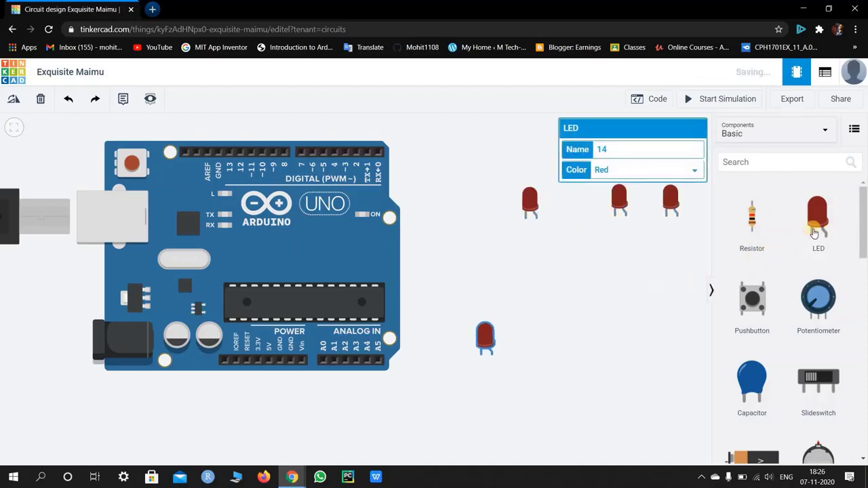
pyautogui.moveTo(814, 232); pyautogui.dragTo(542, 342)
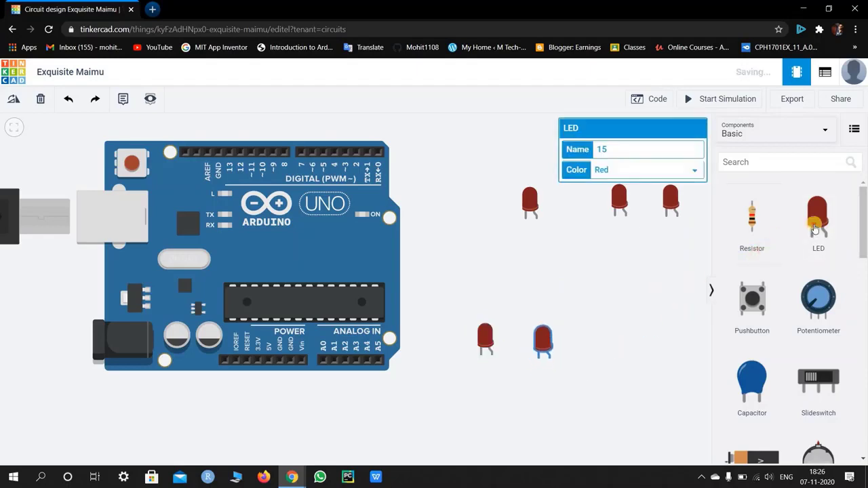
pyautogui.moveTo(816, 229); pyautogui.dragTo(610, 344)
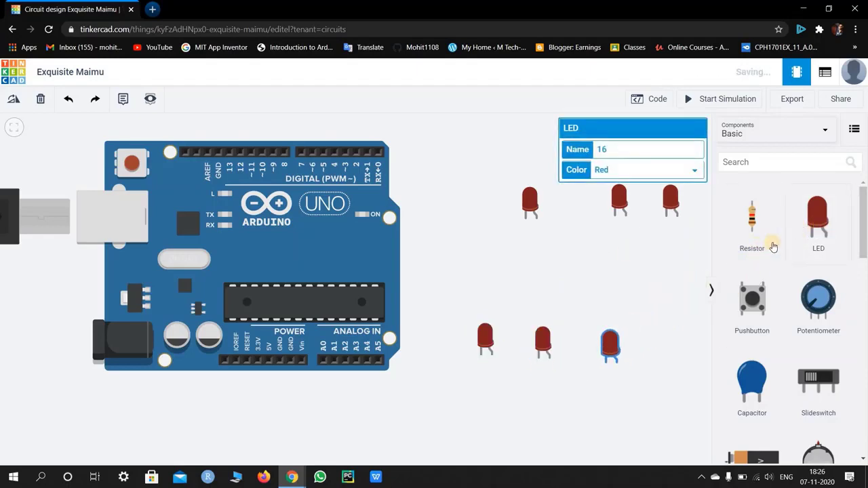
# Add a resistor between the LED rows and set its resistance to 220
pyautogui.moveTo(773, 246); pyautogui.dragTo(519, 261)
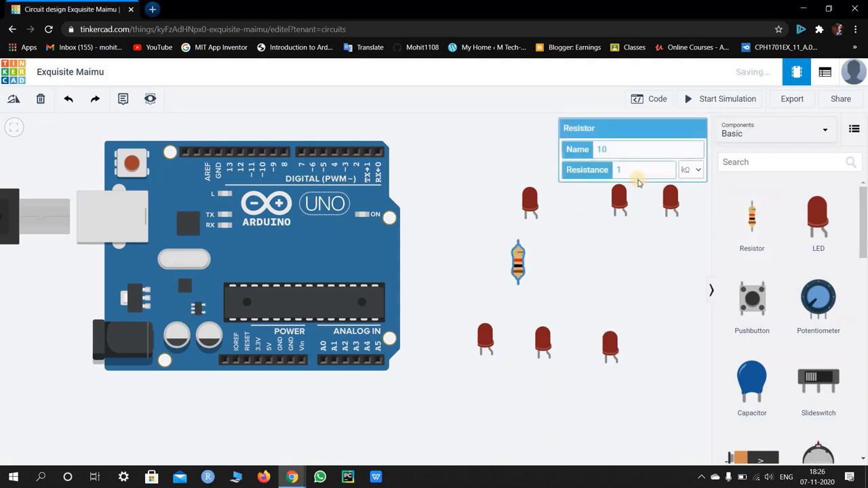
pyautogui.click(636, 170)
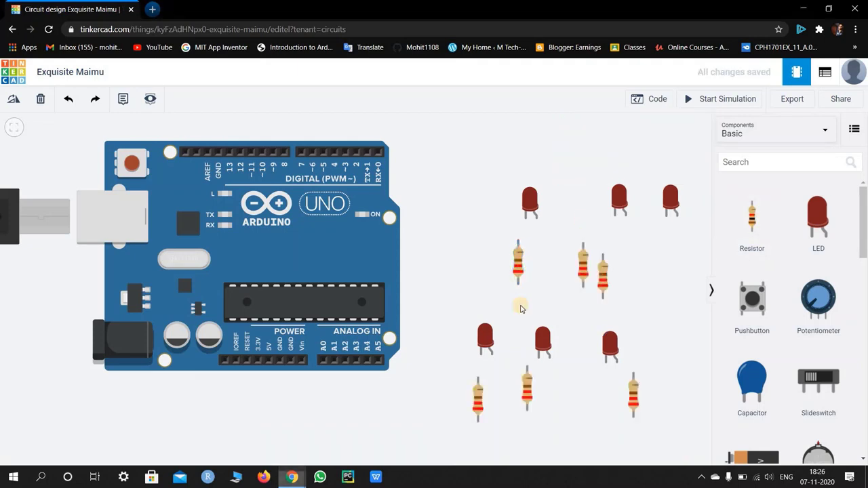
pyautogui.moveTo(457, 233); pyautogui.dragTo(384, 228, button='middle')
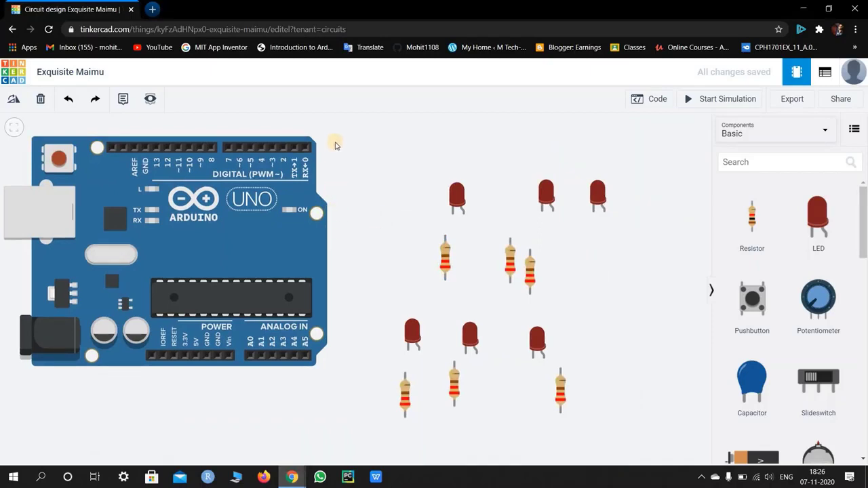
# Rotate all the LEDs and resistors together by 90°
pyautogui.moveTo(335, 145); pyautogui.dragTo(335, 151, button='middle')
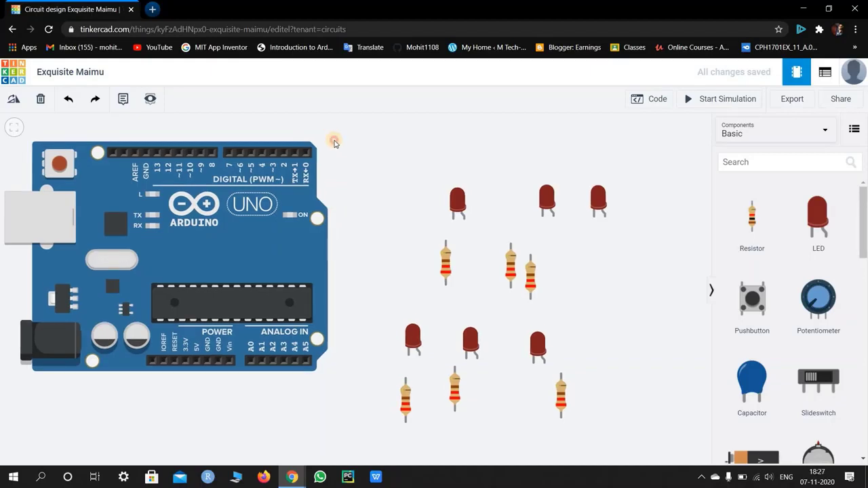
pyautogui.moveTo(330, 135); pyautogui.dragTo(664, 427)
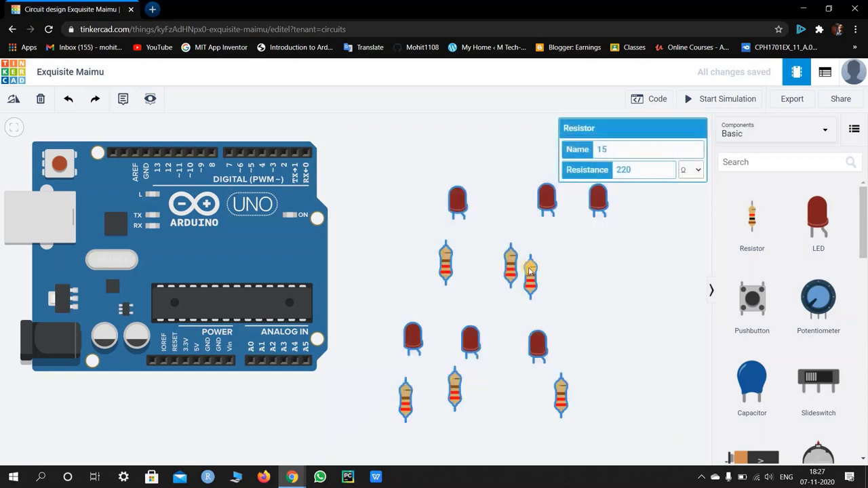
pyautogui.click(13, 100)
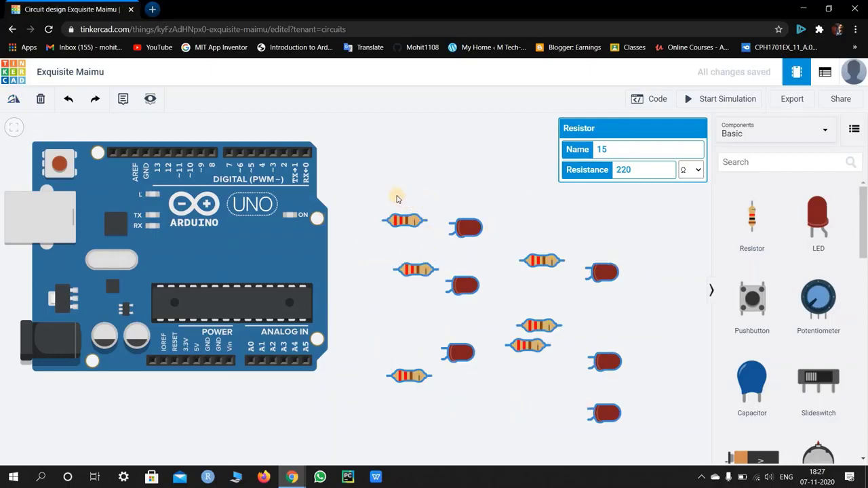
pyautogui.click(660, 216)
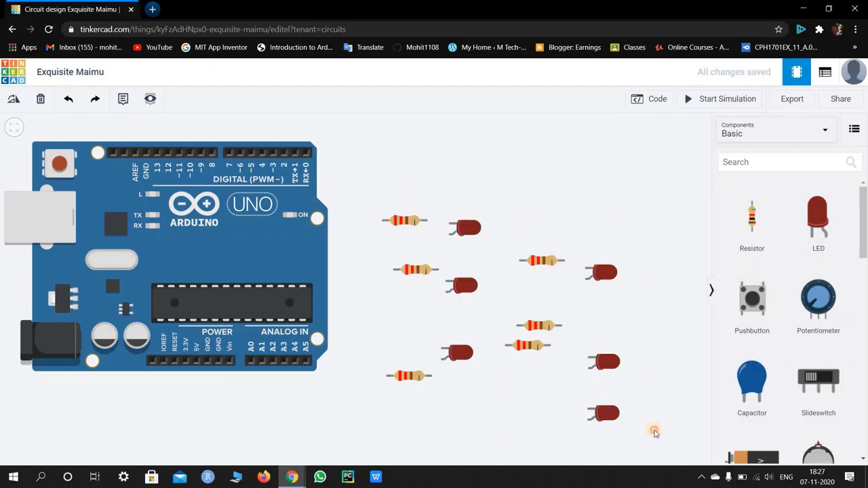
# Turn the right-hand LED and resistor group to face left and move it up-right
pyautogui.moveTo(654, 432); pyautogui.dragTo(526, 225)
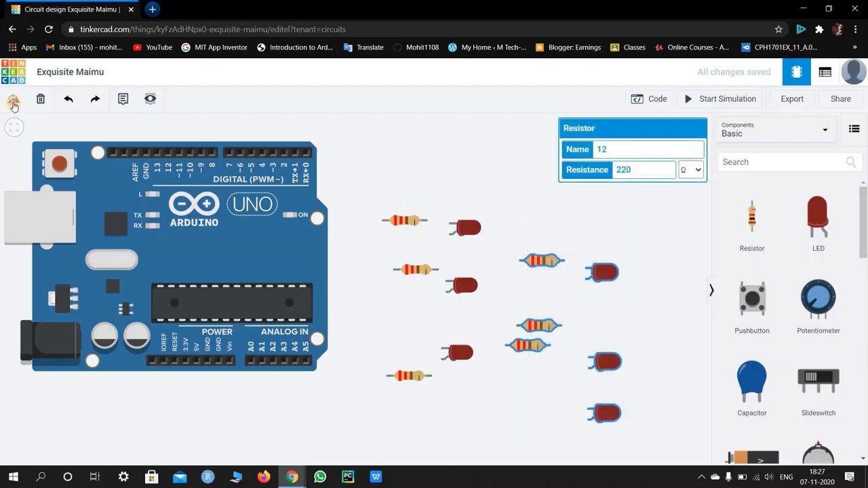
pyautogui.click(12, 100)
pyautogui.click(13, 101)
pyautogui.click(12, 100)
pyautogui.click(13, 101)
pyautogui.click(13, 100)
pyautogui.click(13, 100)
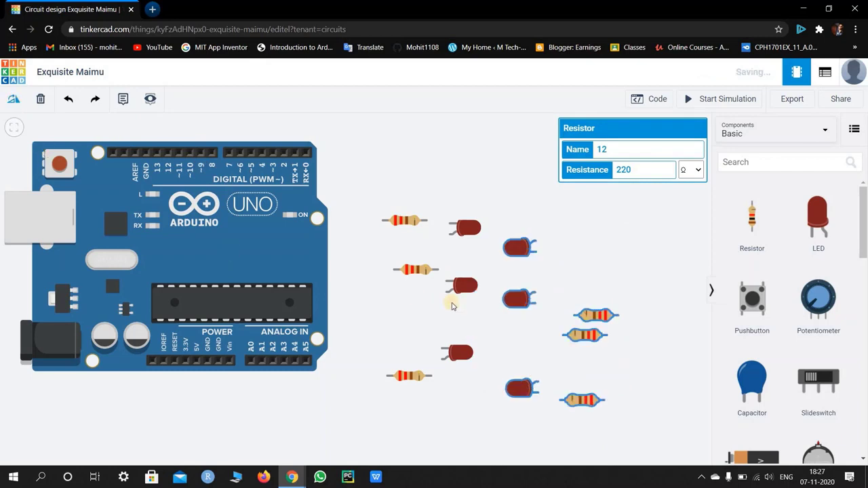
pyautogui.moveTo(543, 253); pyautogui.dragTo(583, 227)
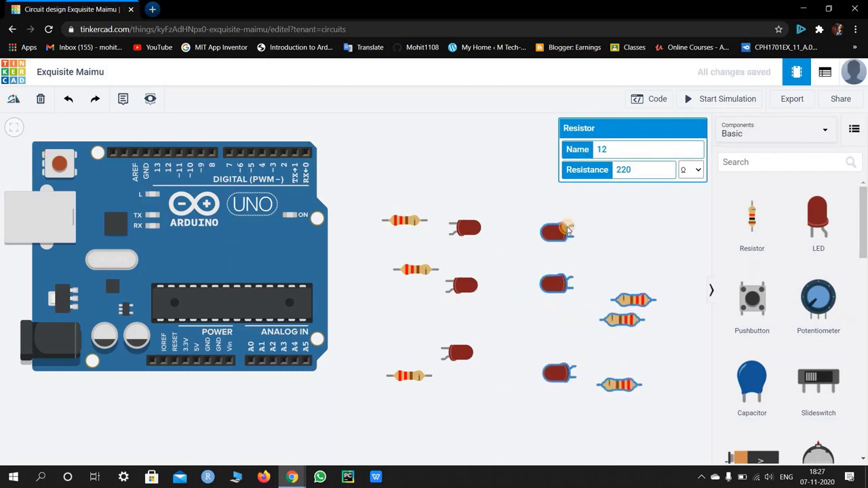
pyautogui.click(483, 195)
pyautogui.scroll(-1, 467, 217)
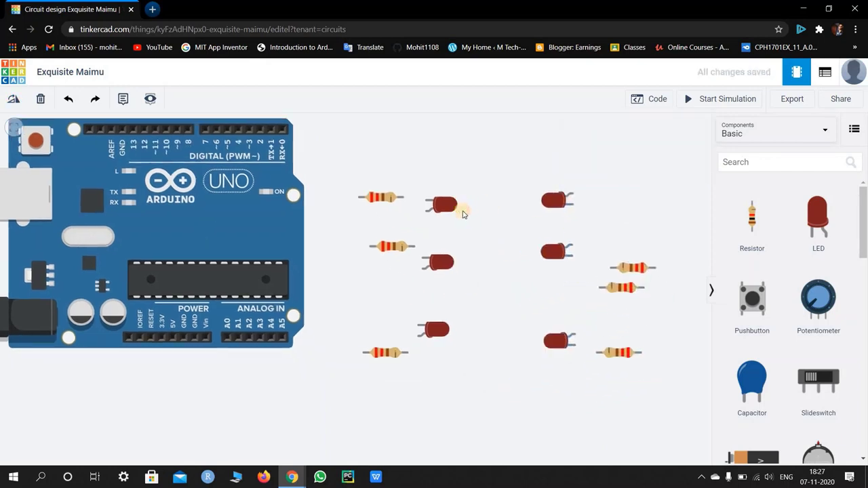
pyautogui.scroll(-1, 461, 234)
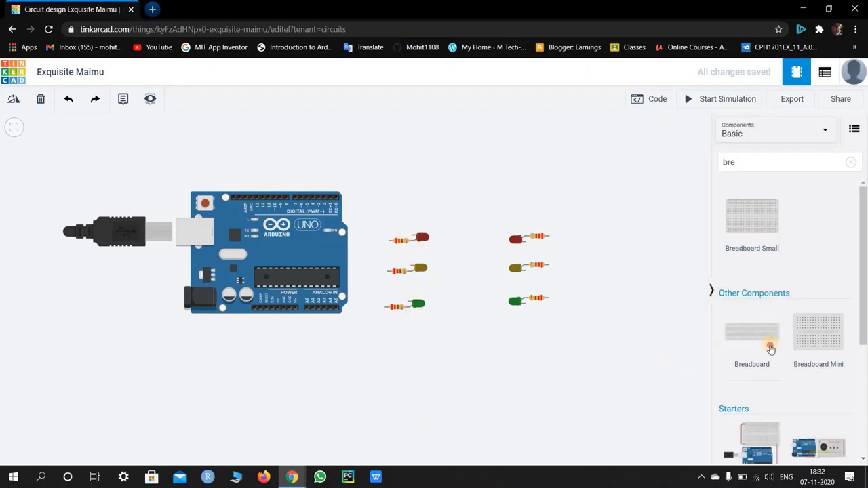
# Place a full-size breadboard under the LEDs and begin wiring the red LED's leg
pyautogui.moveTo(770, 349); pyautogui.dragTo(314, 411)
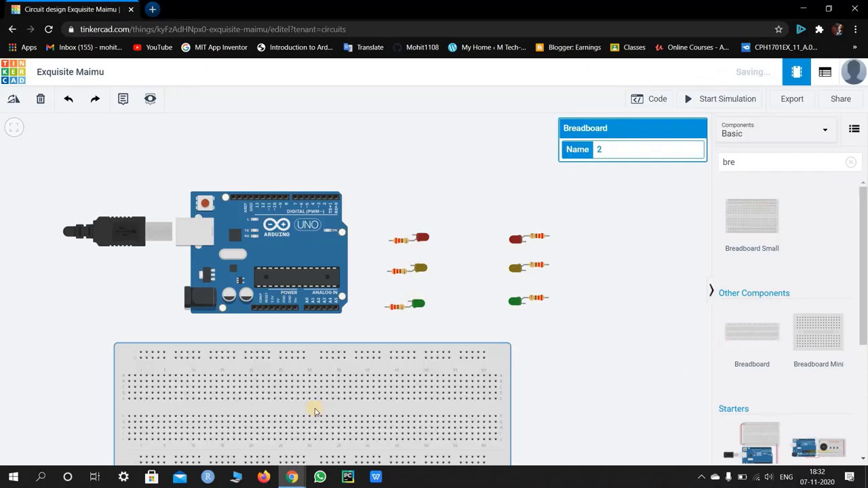
pyautogui.moveTo(463, 409); pyautogui.dragTo(507, 484)
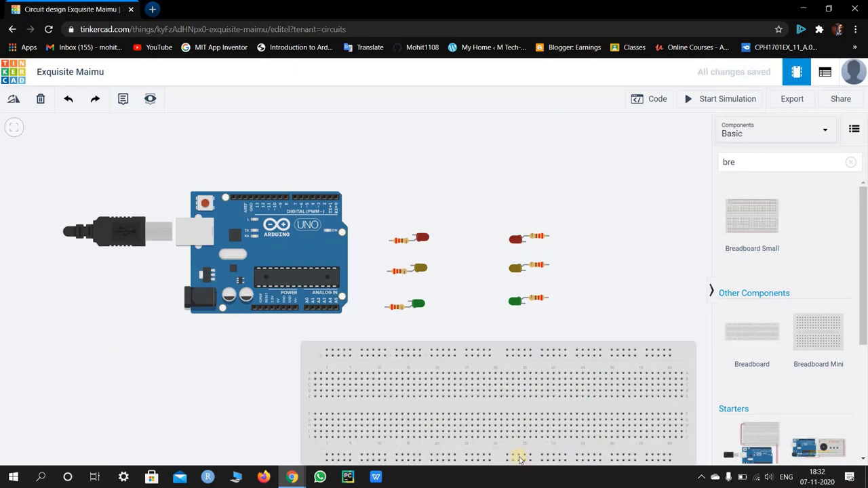
pyautogui.click(437, 236)
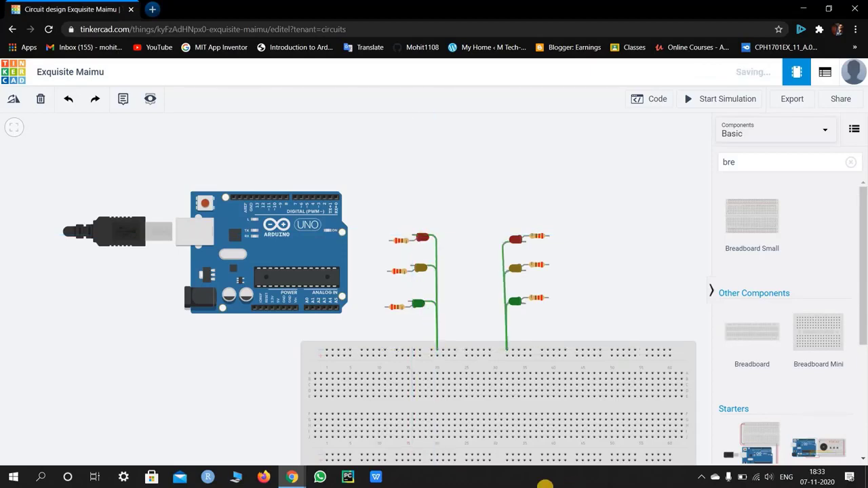
# Rotate the Arduino Uno a quarter turn
pyautogui.click(270, 258)
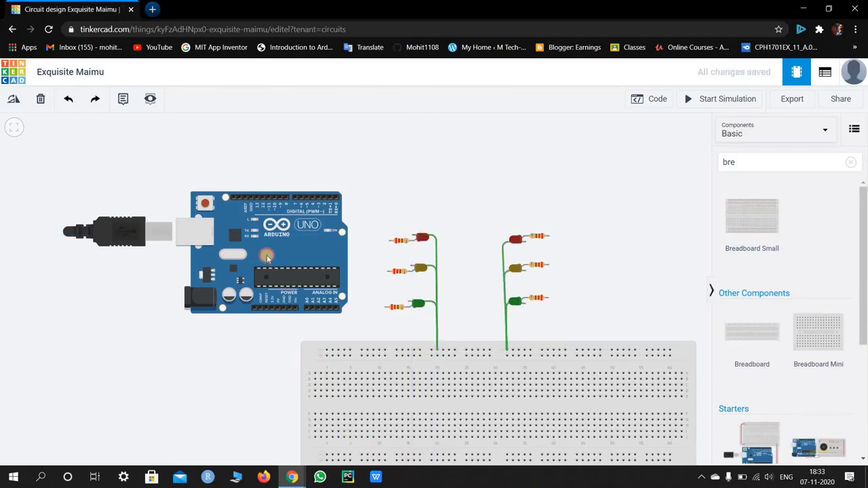
pyautogui.click(13, 98)
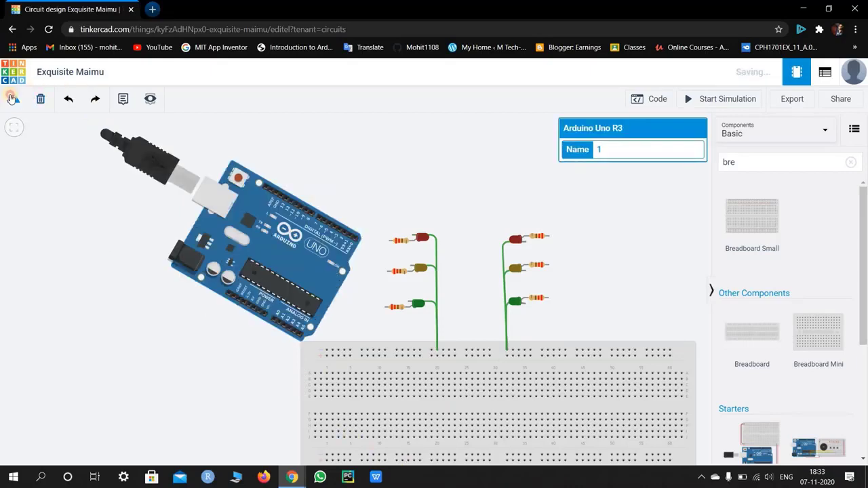
pyautogui.click(107, 235)
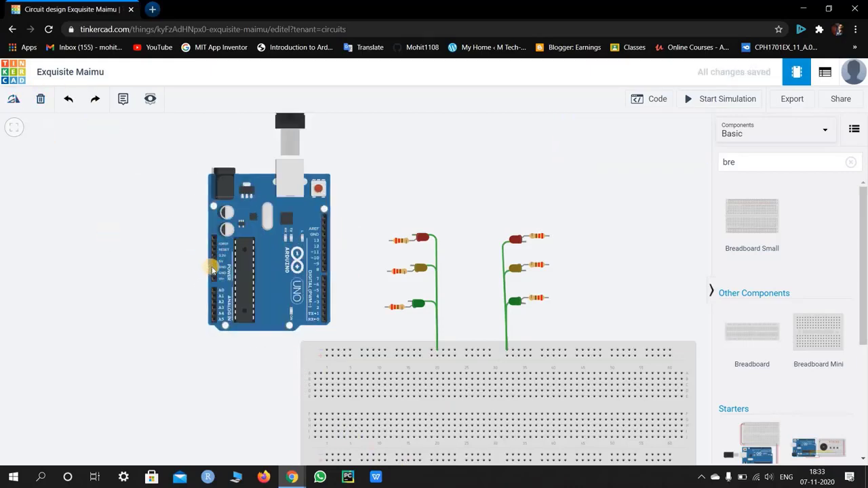
# Wire the Arduino's GND pin to the breadboard's top rail, then begin the green LED resistor wire
pyautogui.click(213, 268)
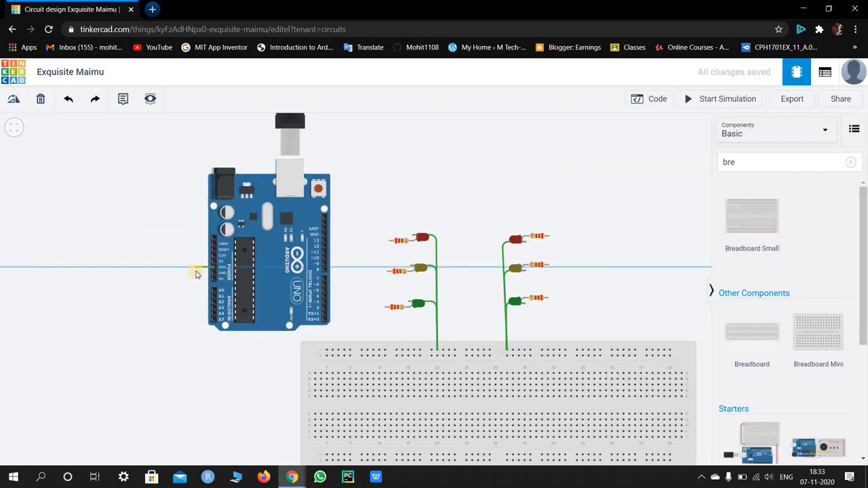
pyautogui.click(195, 351)
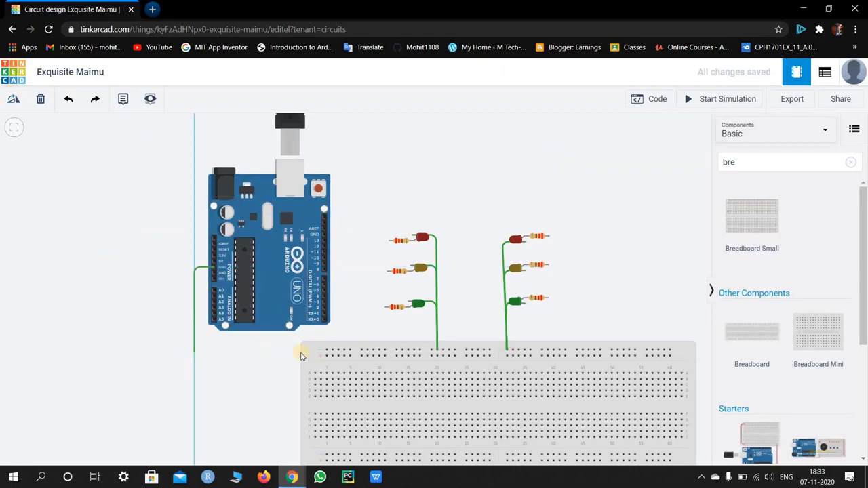
pyautogui.click(326, 352)
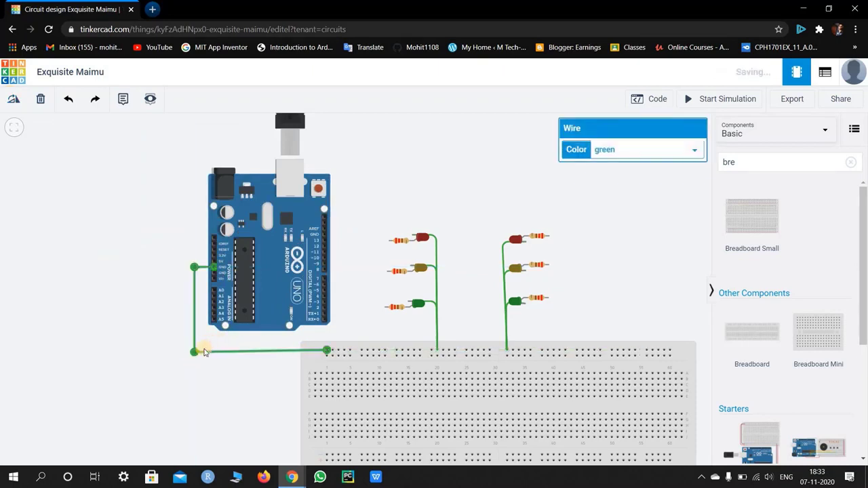
pyautogui.click(384, 243)
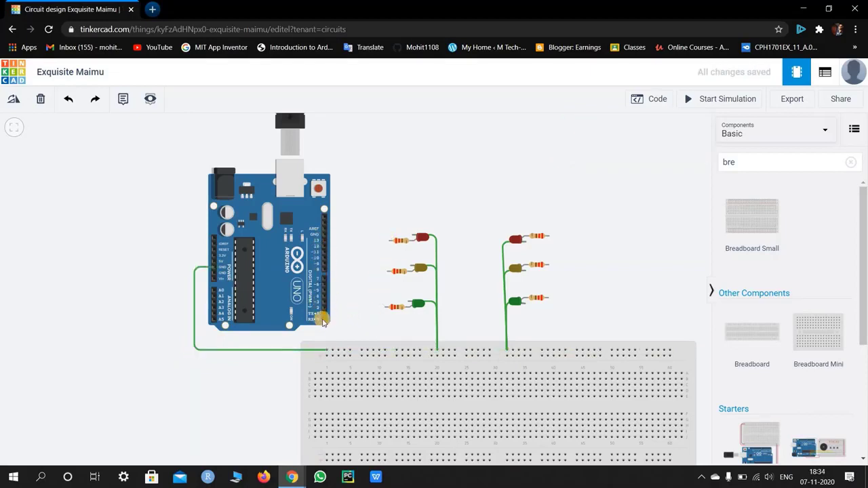
pyautogui.click(385, 307)
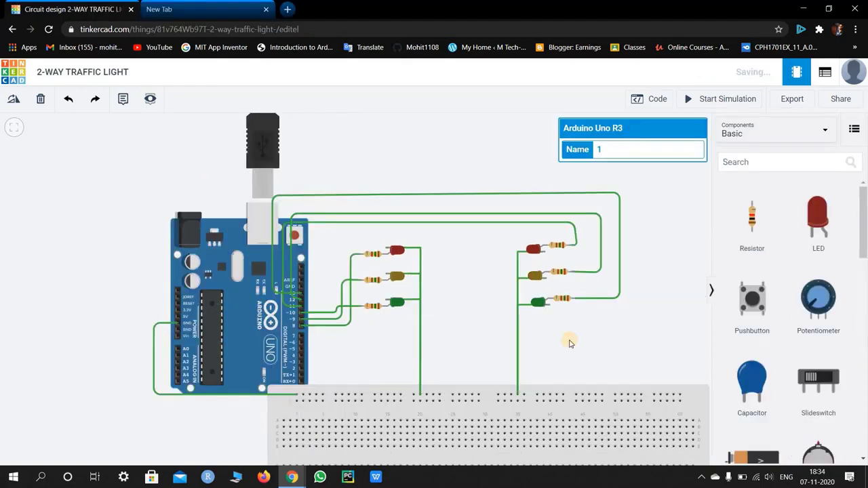
# Zoom in on the pins and inspect the wires to the right red and yellow LEDs
pyautogui.scroll(2, 302, 339)
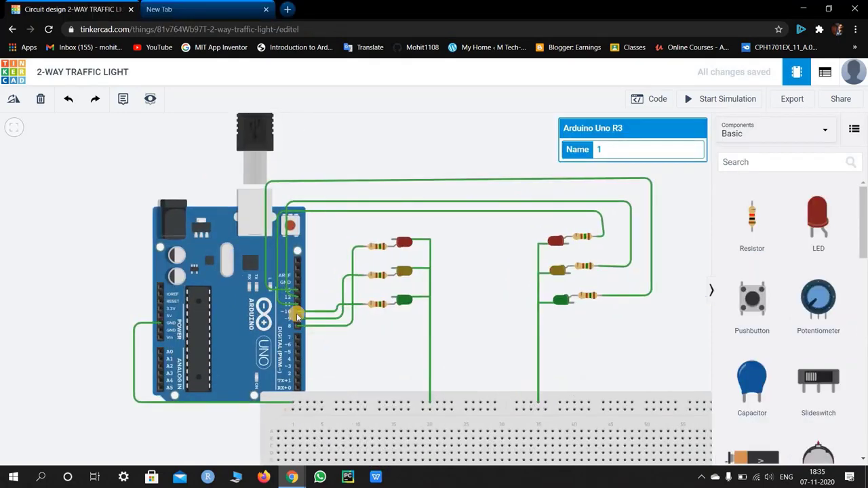
pyautogui.scroll(1, 293, 310)
pyautogui.scroll(2, 298, 309)
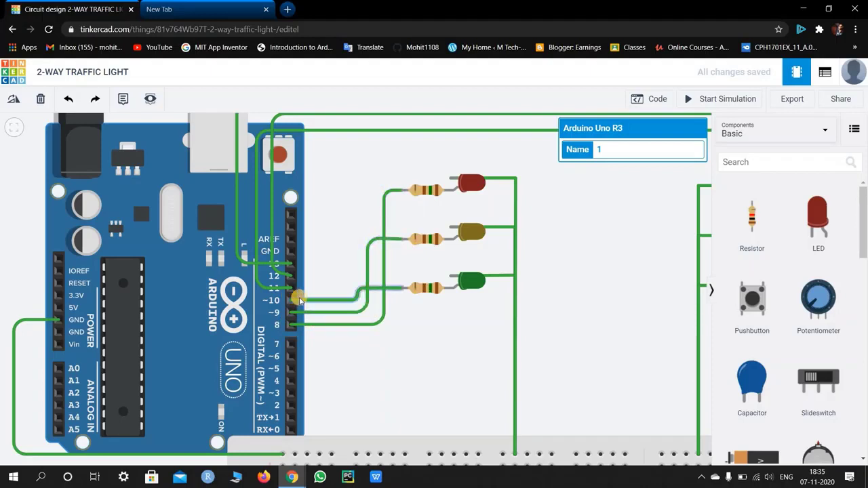
pyautogui.scroll(-2, 312, 280)
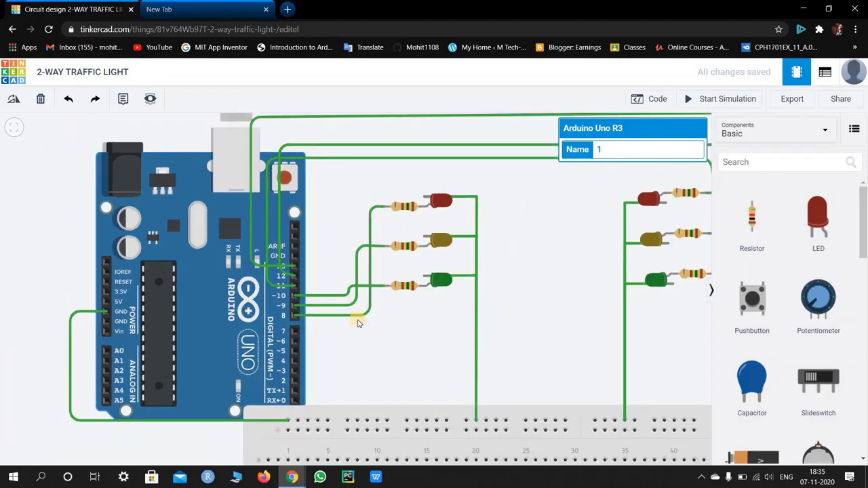
pyautogui.scroll(-1, 355, 319)
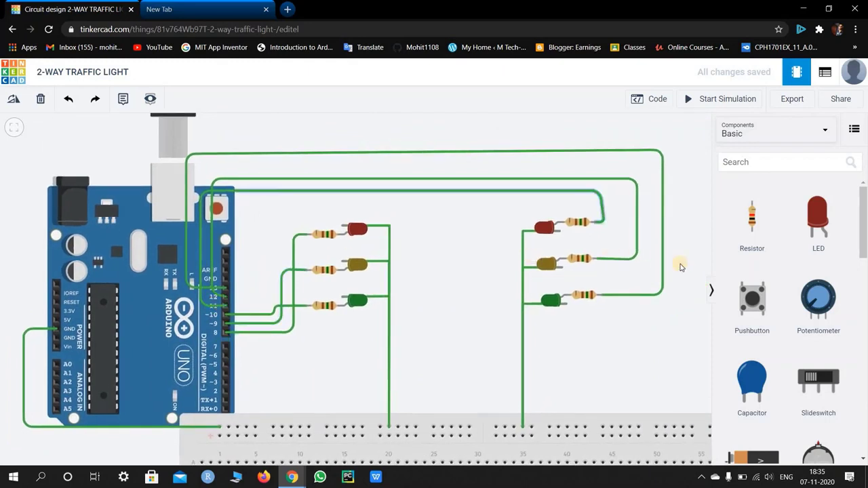
pyautogui.click(601, 213)
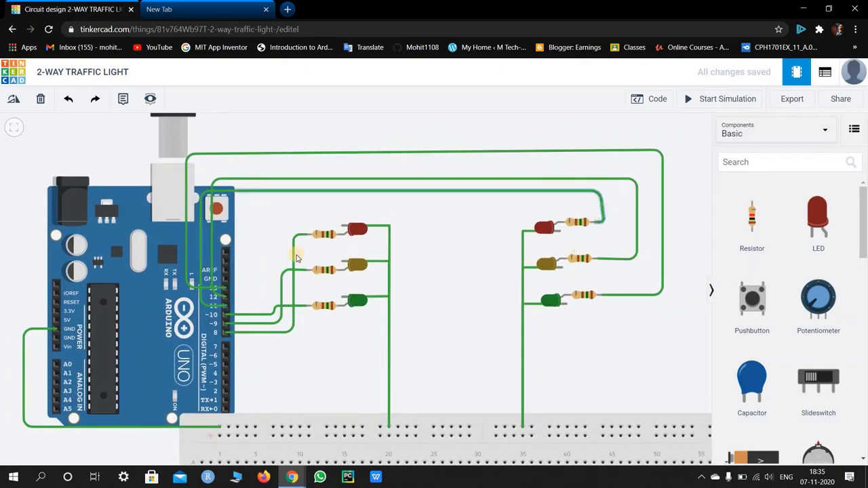
pyautogui.click(637, 234)
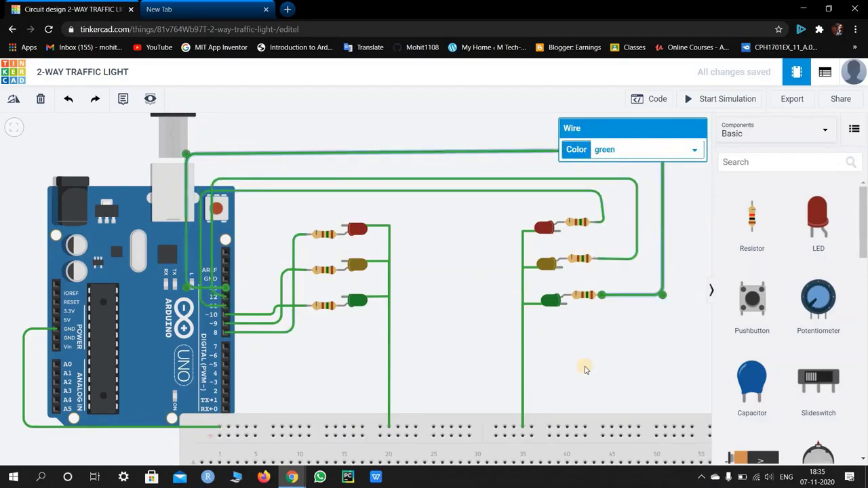
pyautogui.click(407, 284)
# Recolour the signal wires: left red LED's black, both yellow LEDs' yellow, right red LED's red
pyautogui.click(293, 241)
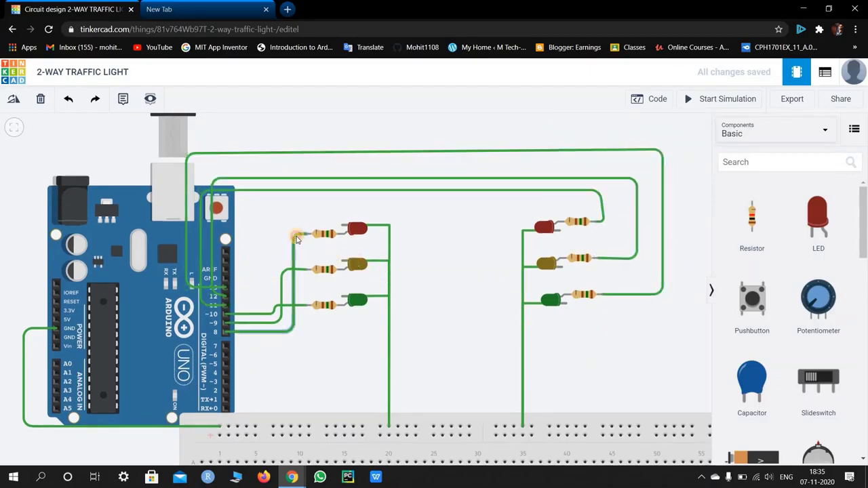
pyautogui.click(686, 152)
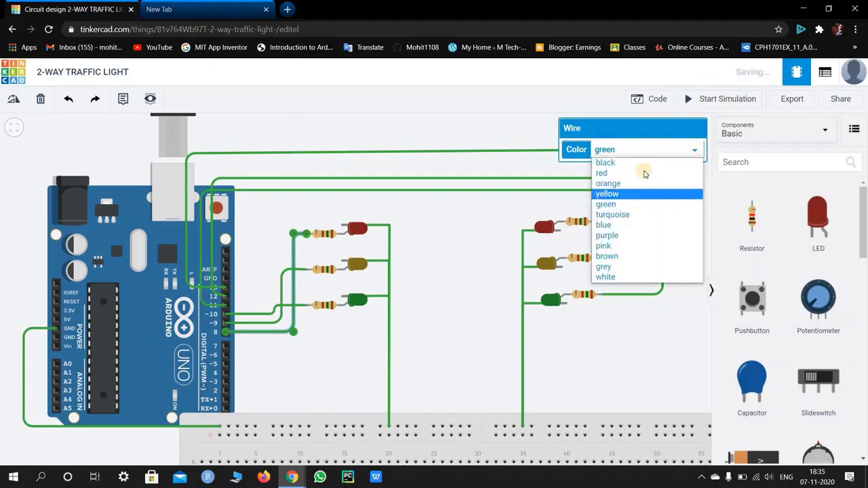
pyautogui.press('Return')
pyautogui.click(281, 271)
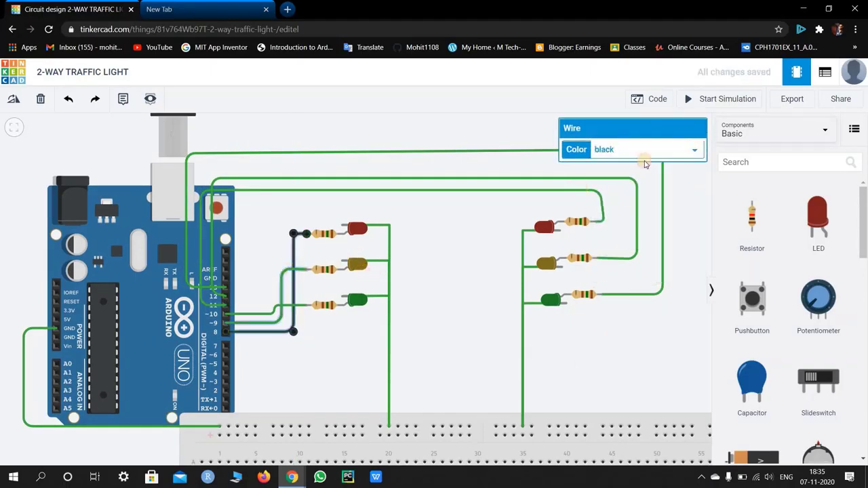
pyautogui.click(627, 151)
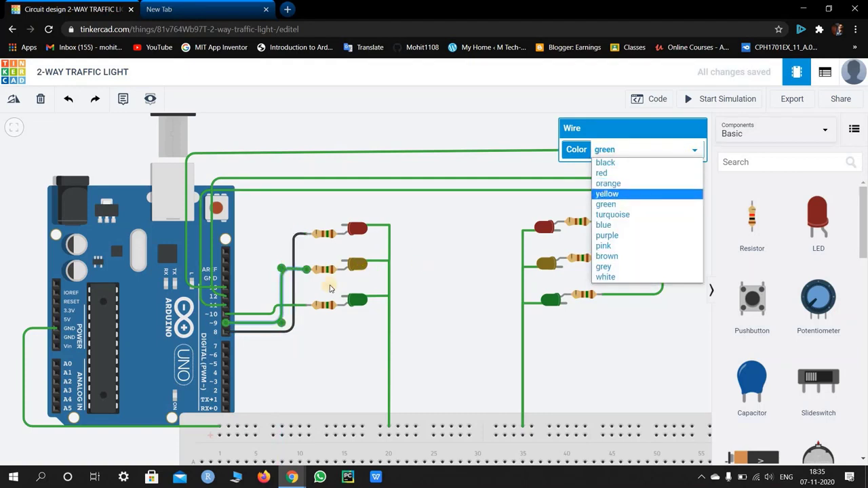
pyautogui.click(611, 194)
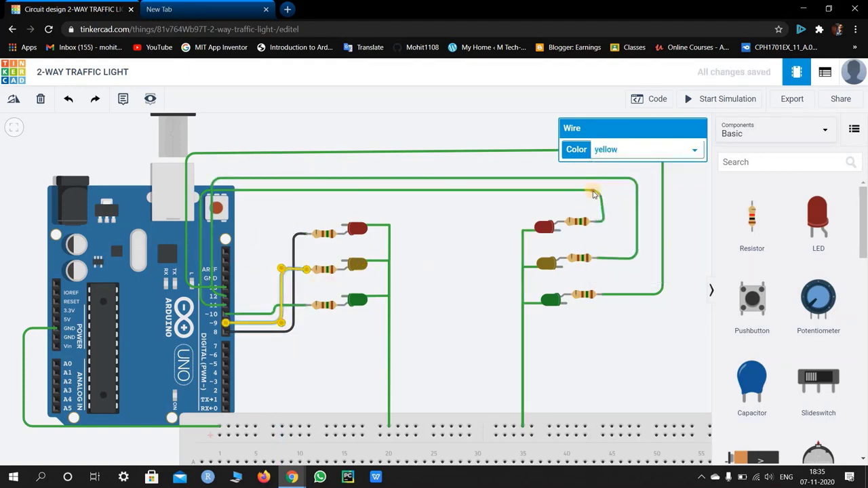
pyautogui.click(600, 191)
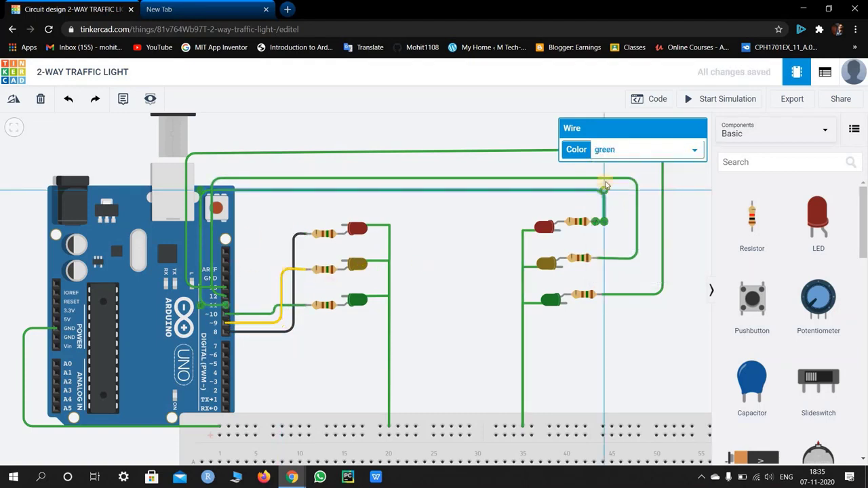
pyautogui.click(604, 150)
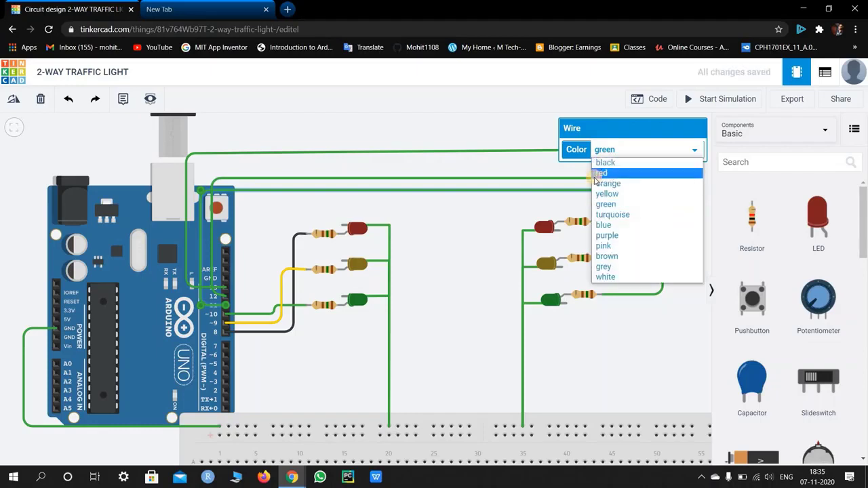
pyautogui.click(605, 173)
pyautogui.click(609, 177)
pyautogui.click(609, 150)
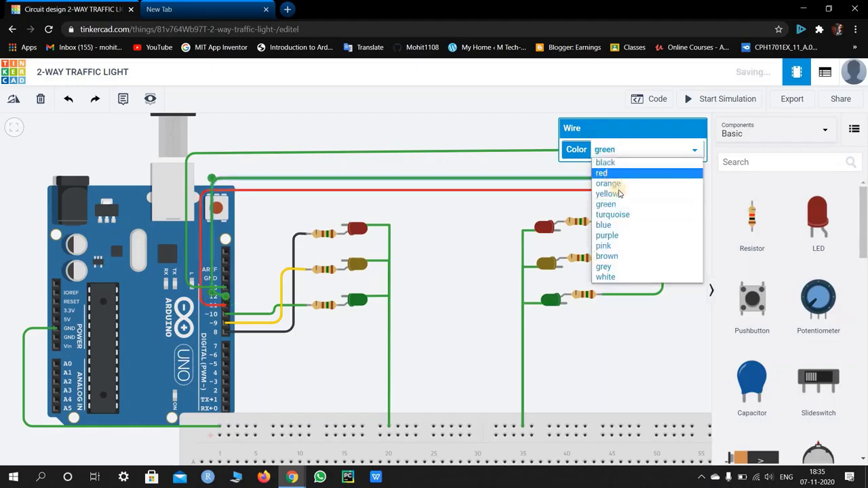
pyautogui.click(613, 194)
pyautogui.click(479, 292)
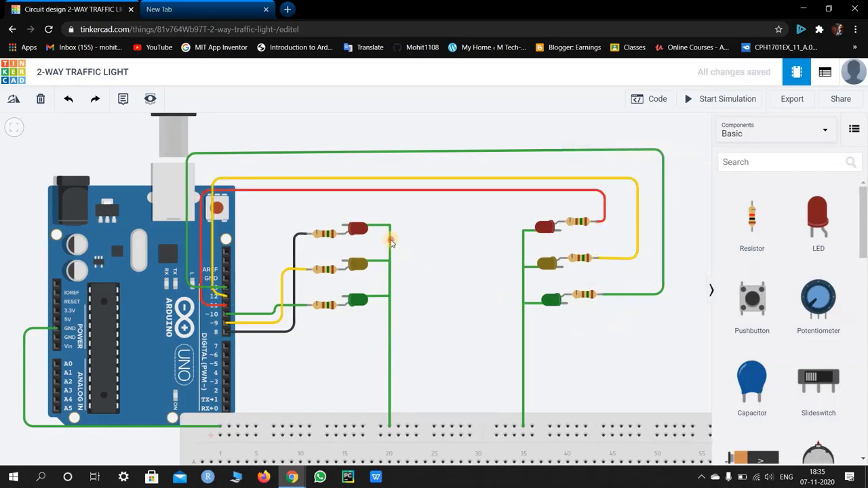
# Make the left LED set's red, yellow and green ground wires black
pyautogui.click(391, 243)
pyautogui.click(640, 149)
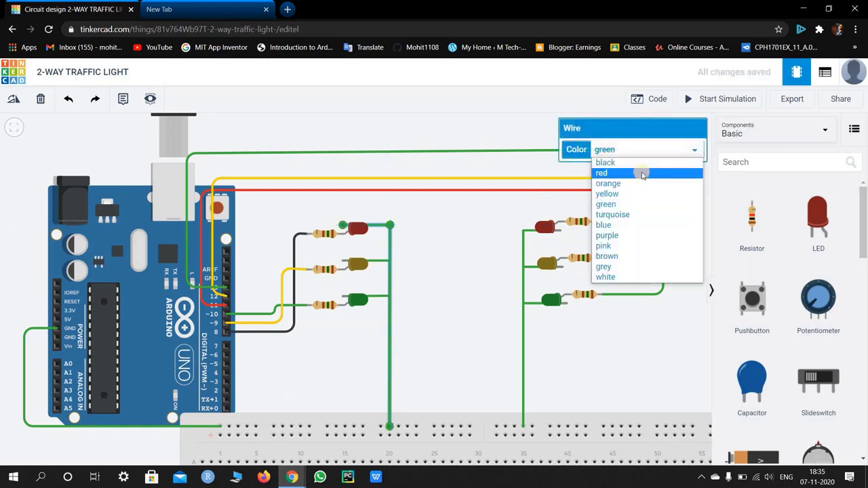
pyautogui.press('Up')
pyautogui.press('Return')
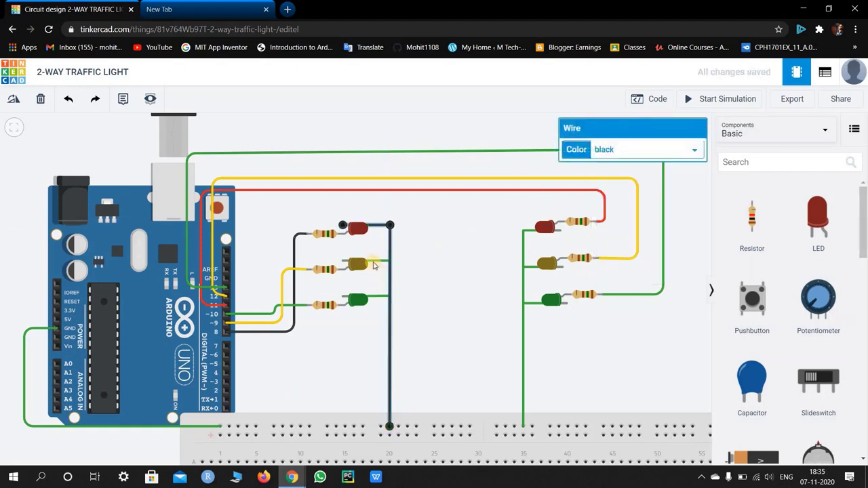
pyautogui.click(373, 265)
pyautogui.click(631, 149)
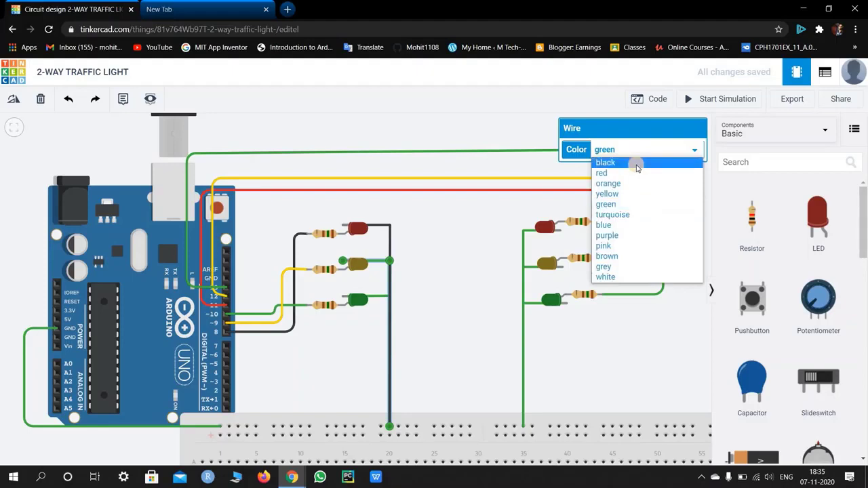
pyautogui.click(635, 165)
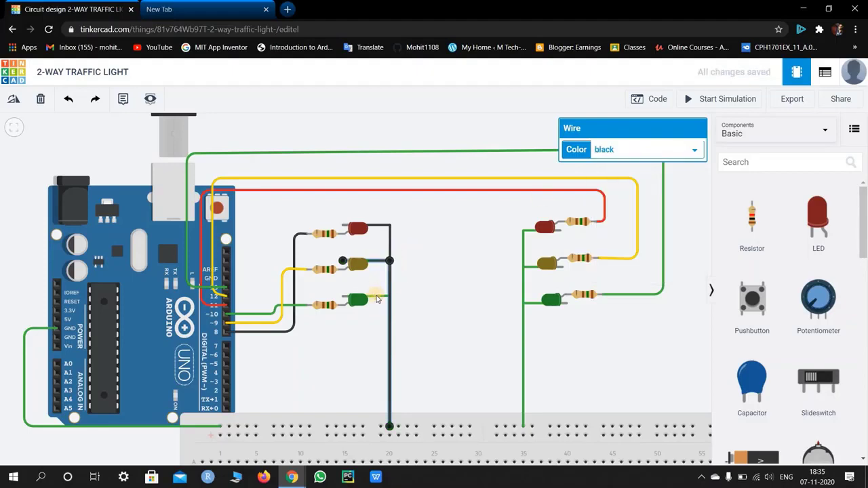
pyautogui.click(373, 296)
pyautogui.click(629, 149)
pyautogui.press('Up')
pyautogui.press('Up')
pyautogui.press('Up')
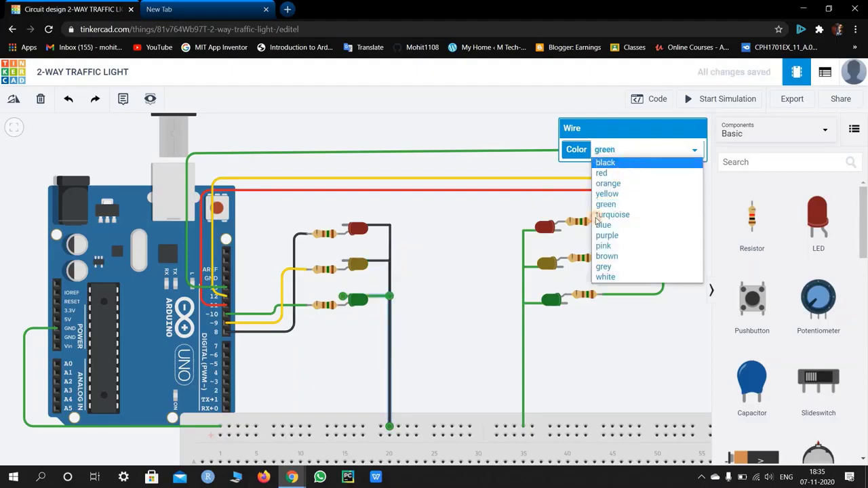
pyautogui.press('Return')
# Make the right LED set's ground line and red and yellow ground wires black
pyautogui.click(524, 243)
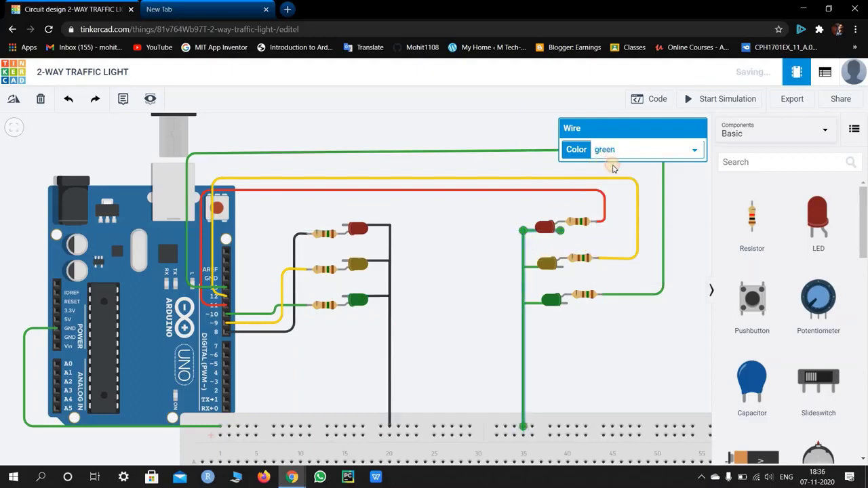
pyautogui.click(630, 149)
pyautogui.press('Up')
pyautogui.press('Up')
pyautogui.press('Up')
pyautogui.press('Return')
pyautogui.click(524, 271)
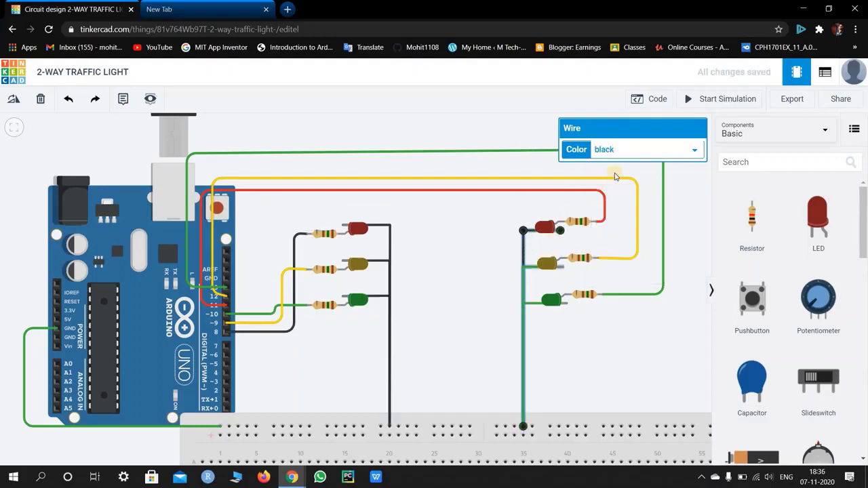
pyautogui.click(635, 151)
pyautogui.press('Return')
pyautogui.click(542, 302)
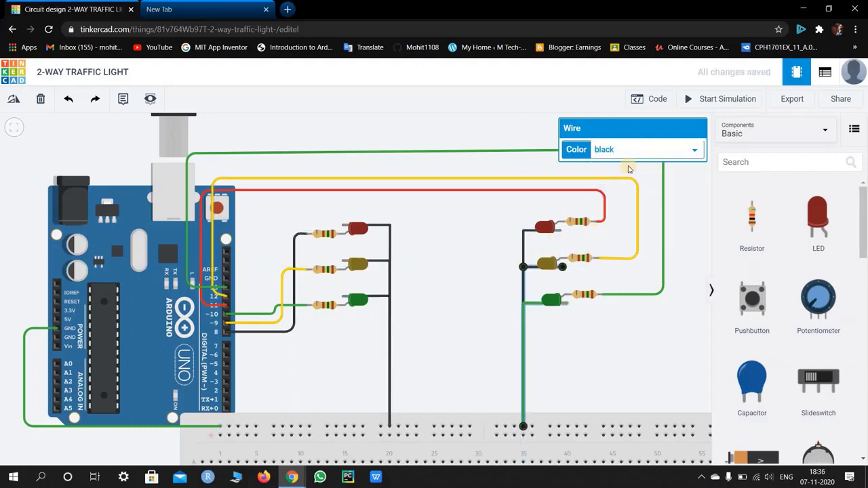
pyautogui.click(633, 151)
pyautogui.click(633, 166)
pyautogui.click(630, 317)
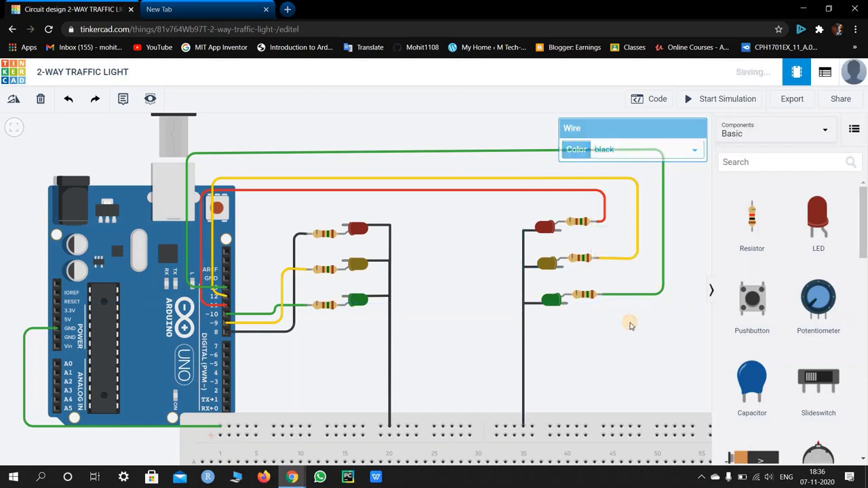
# Make the Arduino's GND wire to the breadboard black
pyautogui.scroll(-1, 630, 326)
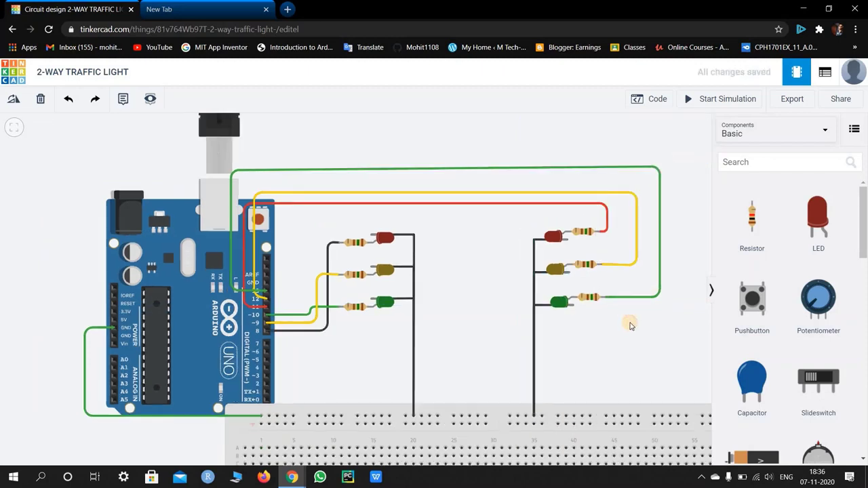
pyautogui.click(85, 339)
pyautogui.click(638, 151)
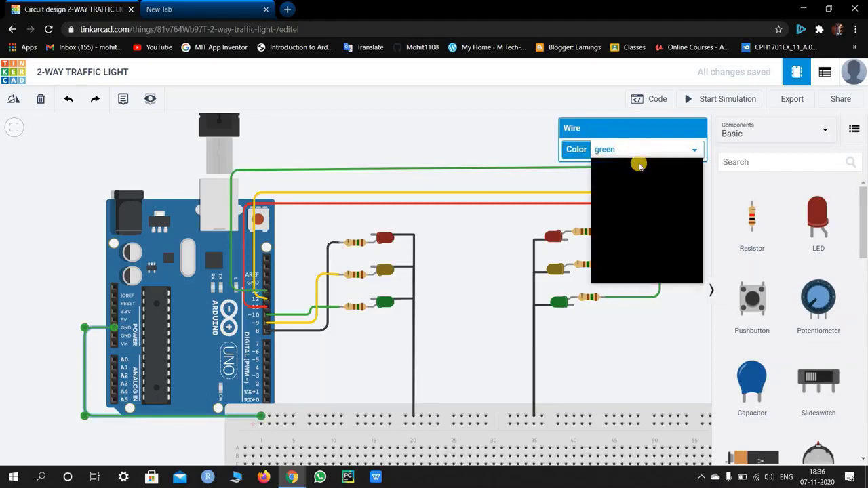
pyautogui.press('Return')
pyautogui.click(460, 155)
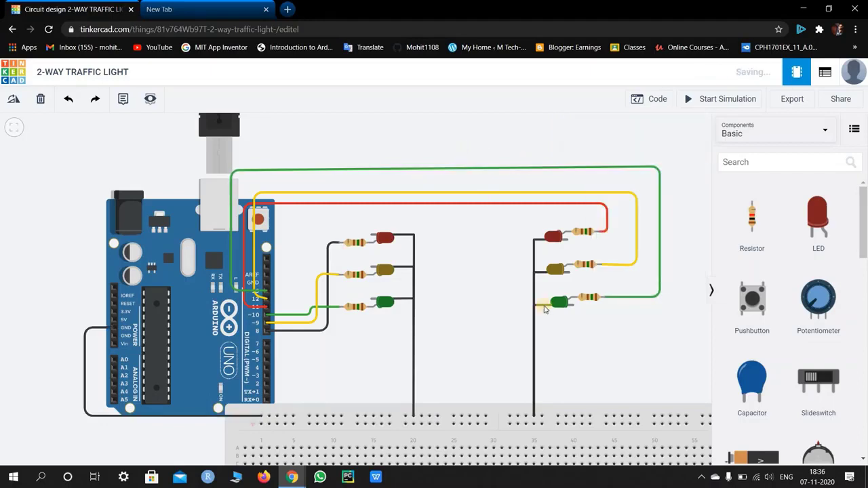
pyautogui.scroll(-1, 396, 339)
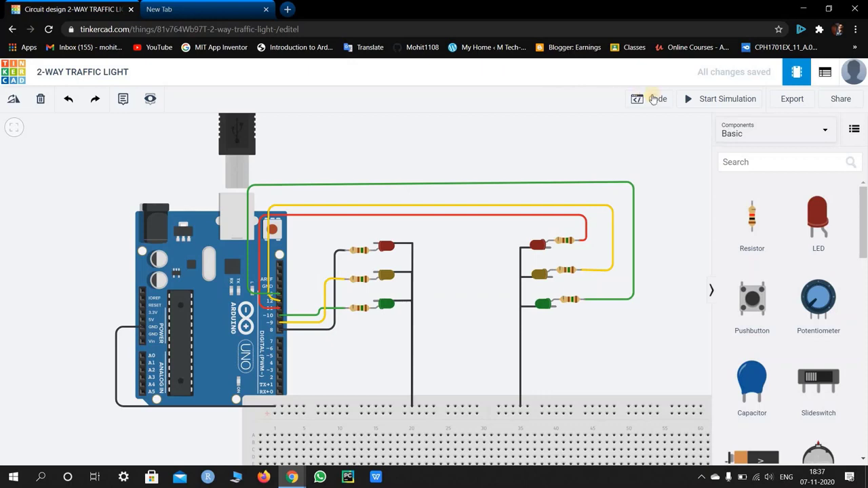
# Open the block code editor and widen the code area over the circuit
pyautogui.click(652, 99)
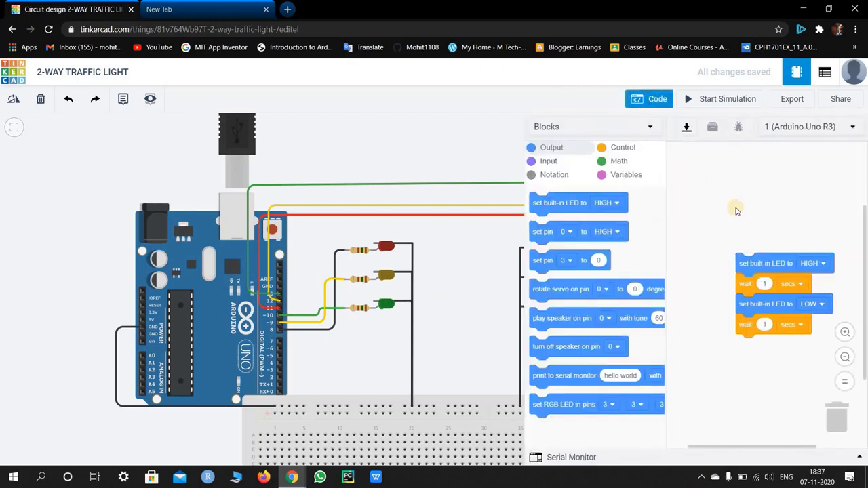
pyautogui.moveTo(774, 306); pyautogui.dragTo(840, 434)
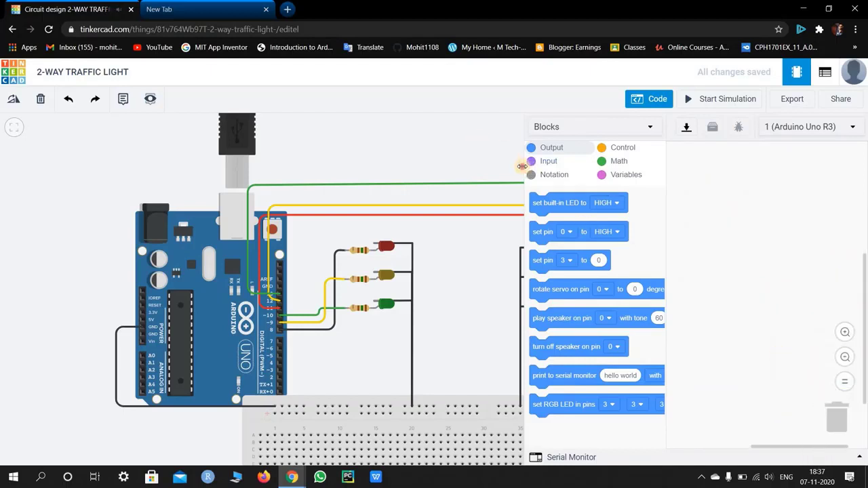
pyautogui.moveTo(522, 166); pyautogui.dragTo(451, 171)
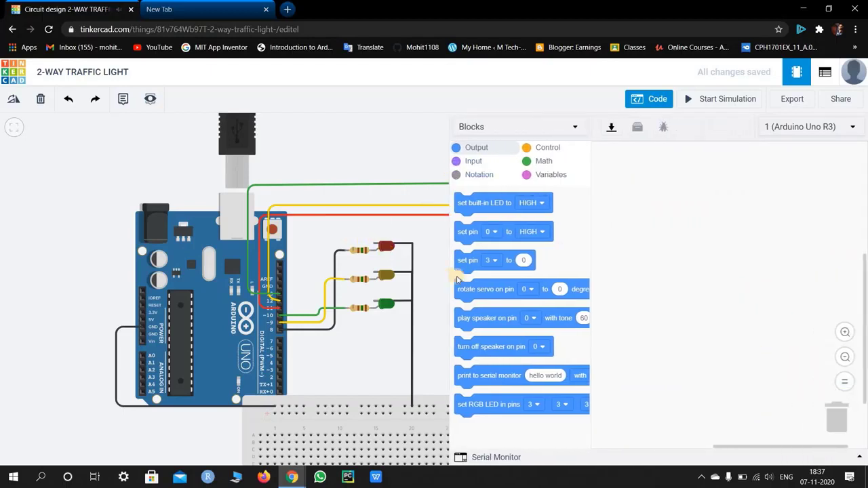
# Stack set-pin-to-HIGH blocks for pins 8–13, the sixth on pin 13, and close the editor
pyautogui.moveTo(467, 232); pyautogui.dragTo(642, 187)
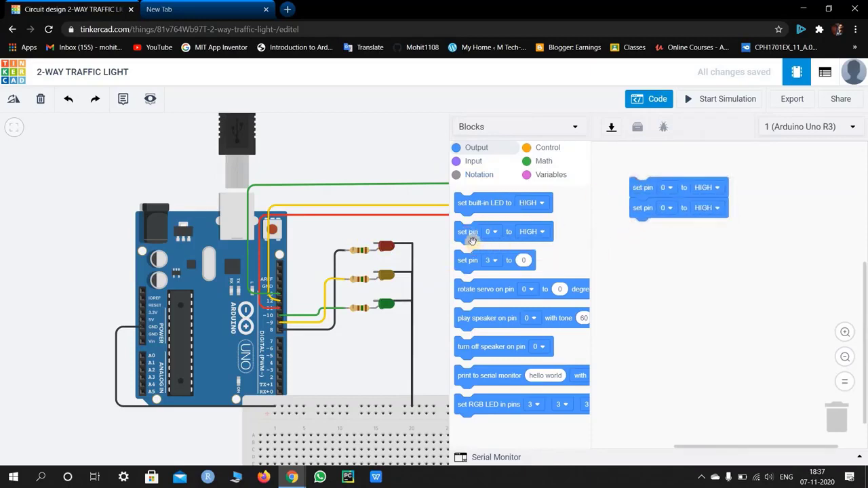
pyautogui.moveTo(468, 231); pyautogui.dragTo(644, 227)
pyautogui.moveTo(503, 244); pyautogui.dragTo(637, 254)
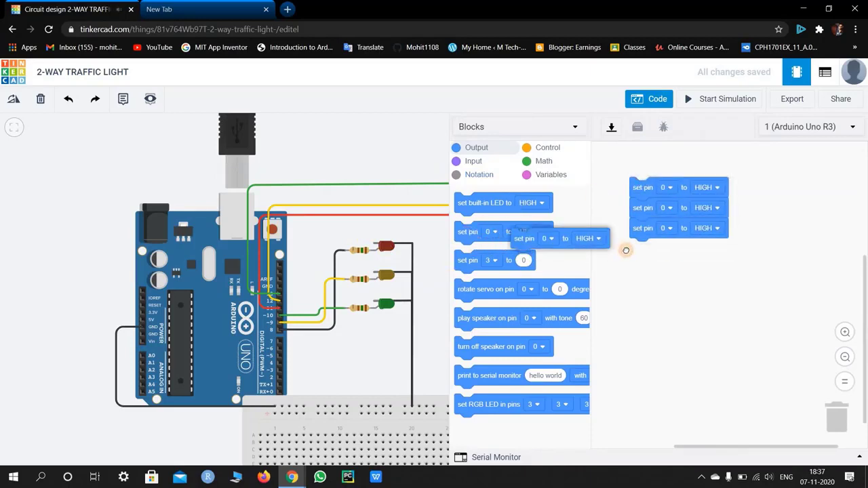
pyautogui.moveTo(679, 286)
pyautogui.mouseDown()
pyautogui.moveTo(651, 278)
pyautogui.moveTo(637, 290)
pyautogui.mouseUp()
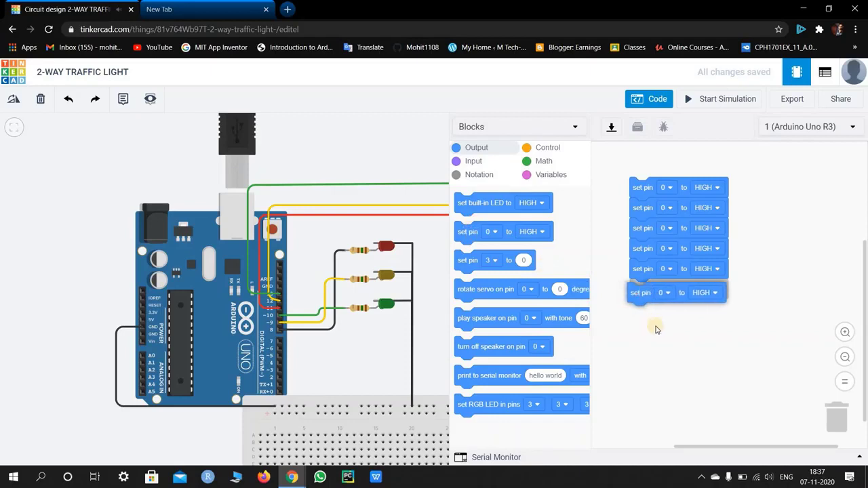
pyautogui.click(666, 289)
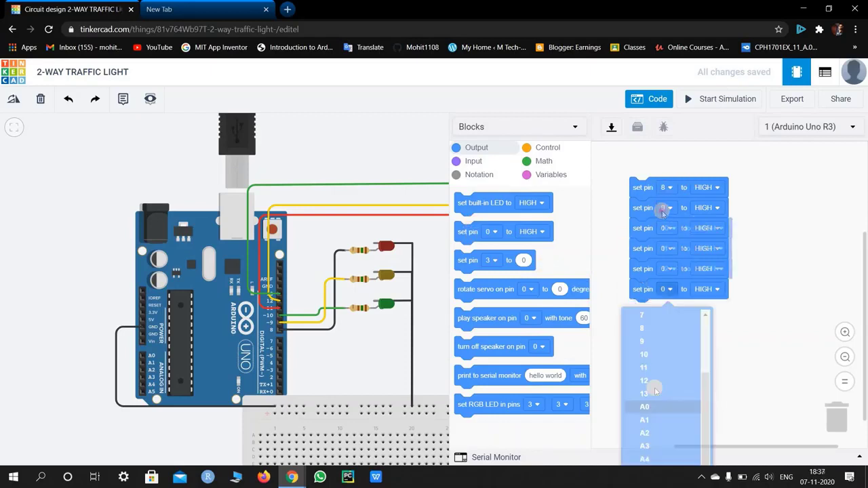
pyautogui.click(675, 336)
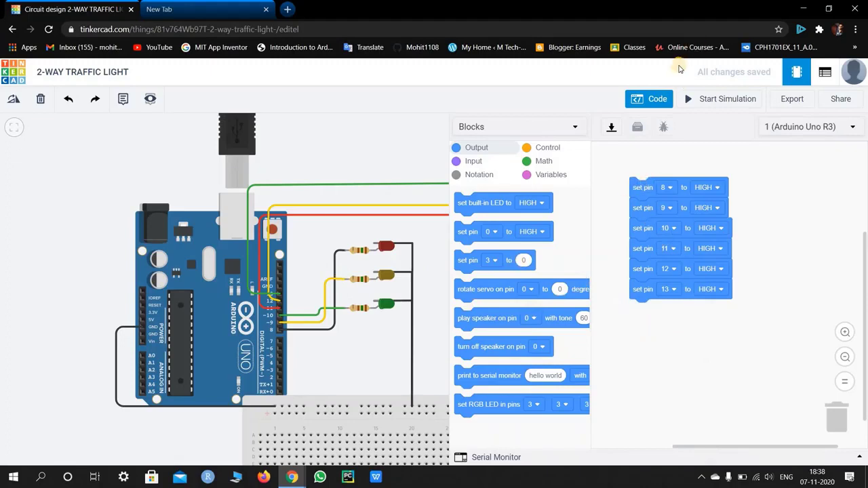
pyautogui.click(645, 102)
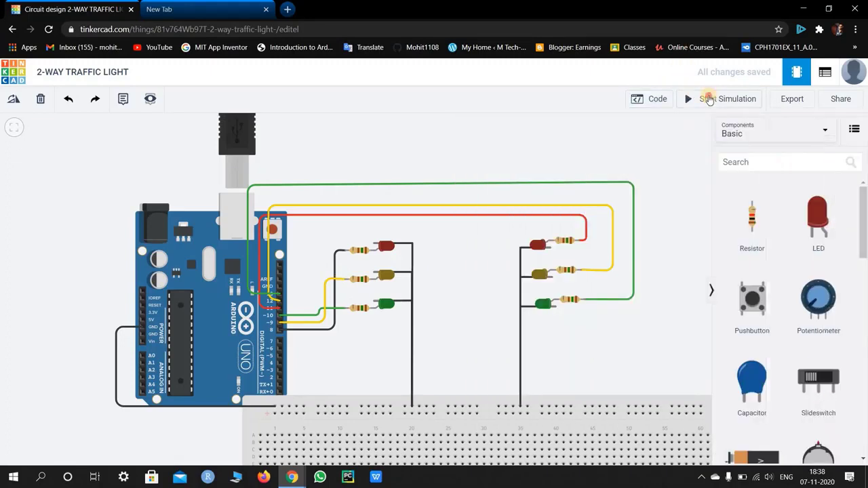
pyautogui.click(707, 99)
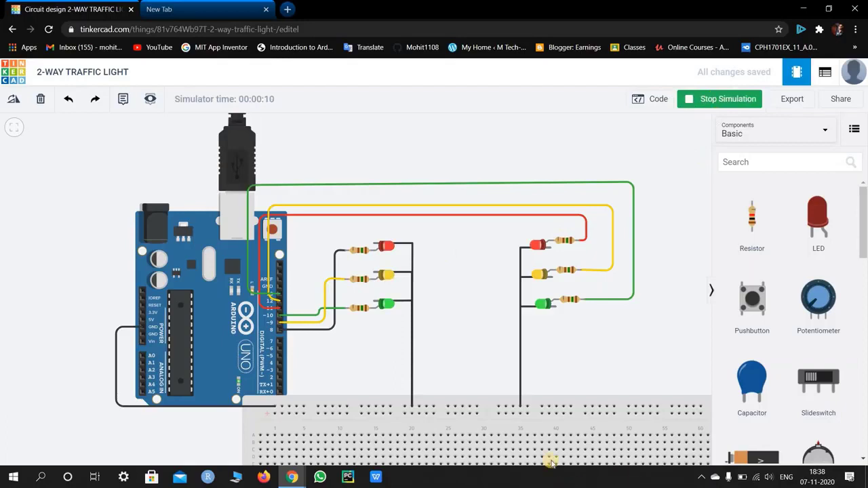
pyautogui.click(653, 100)
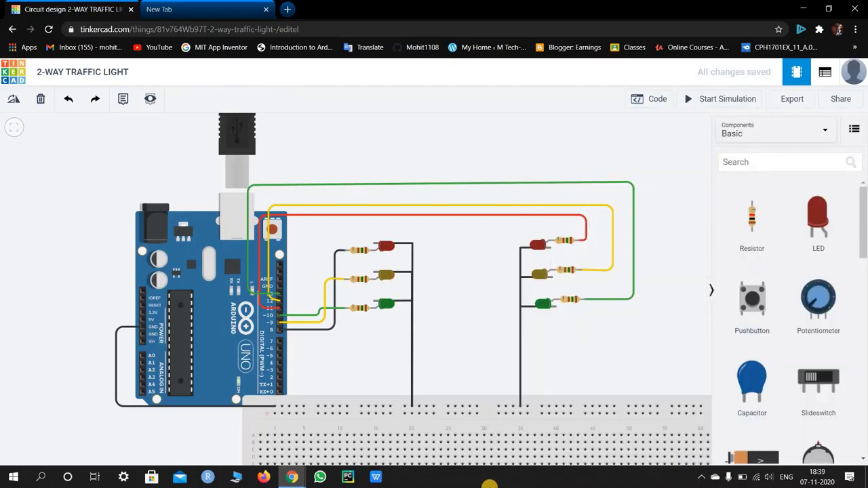
# Inspect the name and colour of all six red, yellow and green LEDs, then open the code editor
pyautogui.click(386, 246)
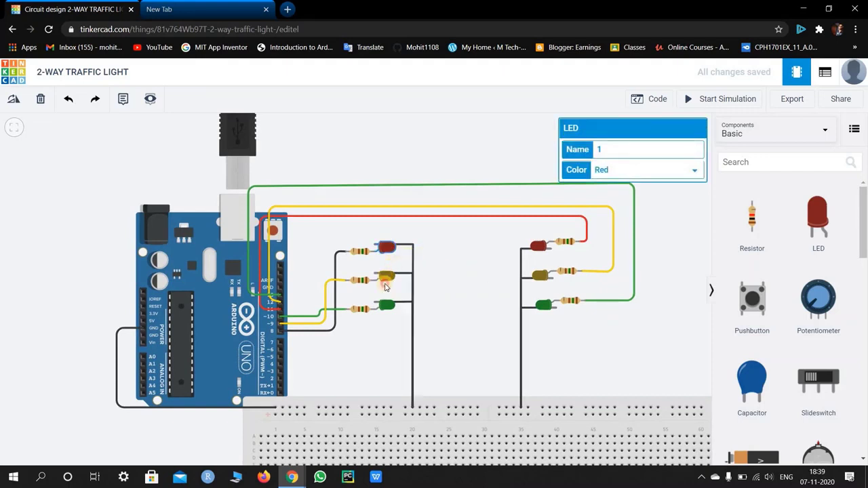
pyautogui.click(385, 284)
pyautogui.click(437, 253)
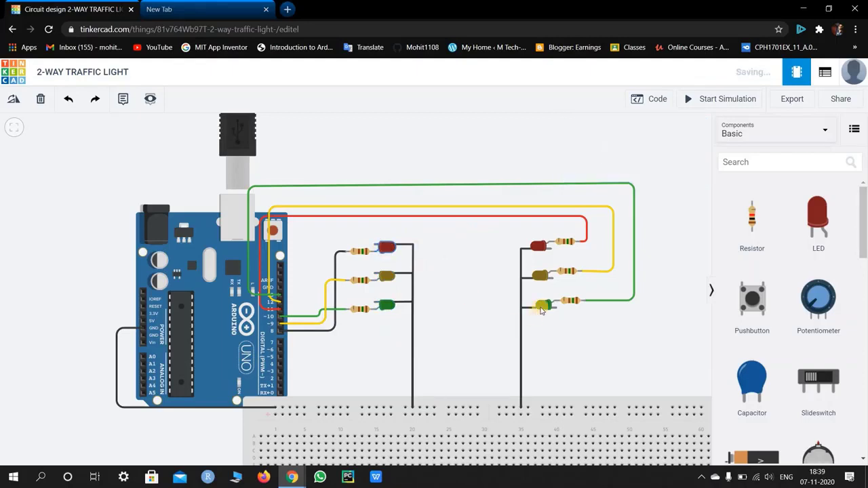
pyautogui.click(542, 305)
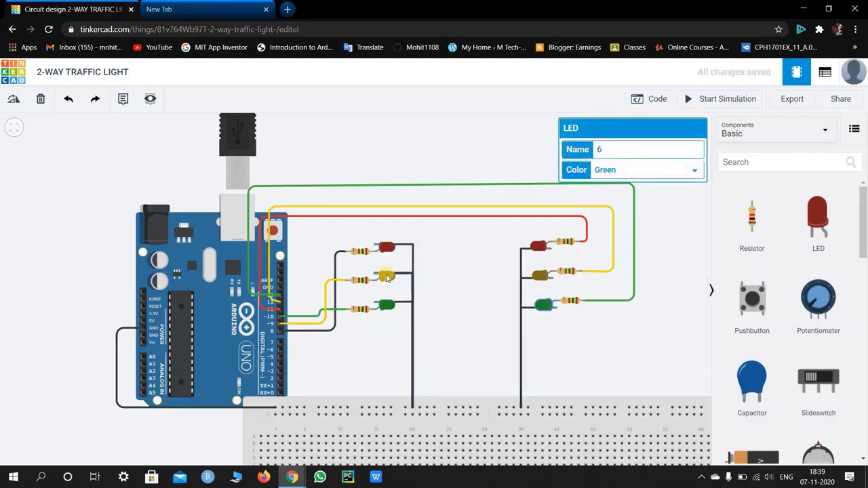
pyautogui.click(469, 261)
pyautogui.click(539, 277)
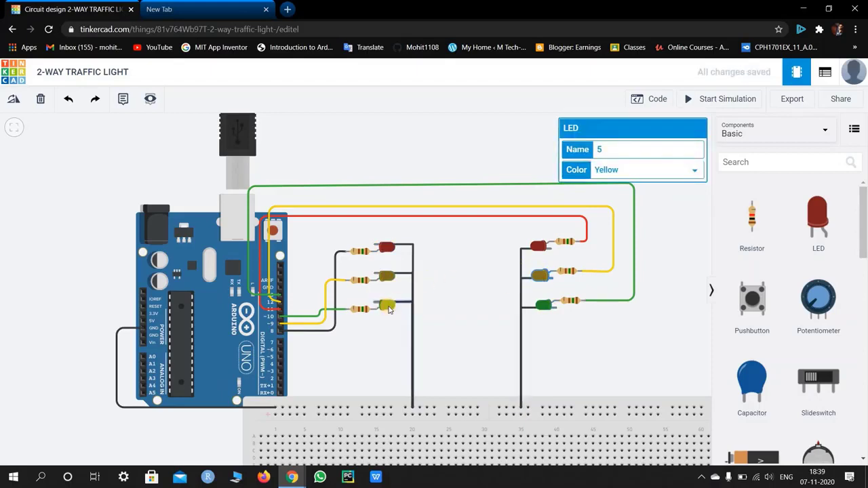
pyautogui.click(389, 307)
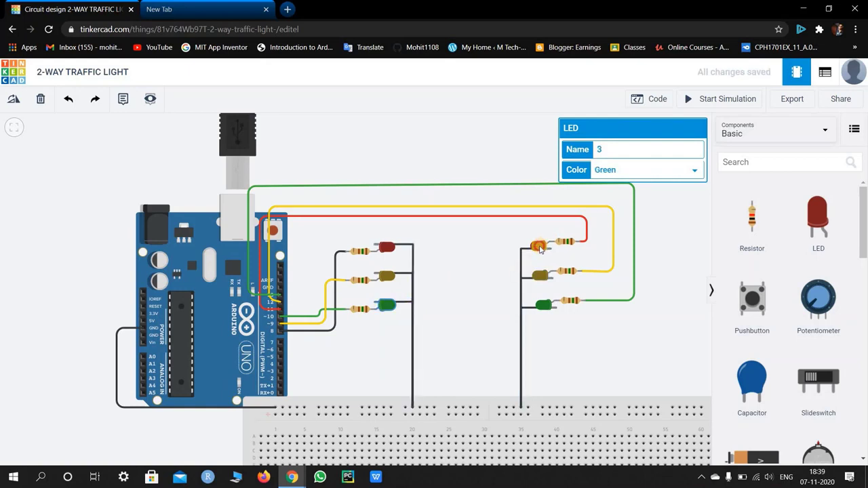
pyautogui.click(540, 248)
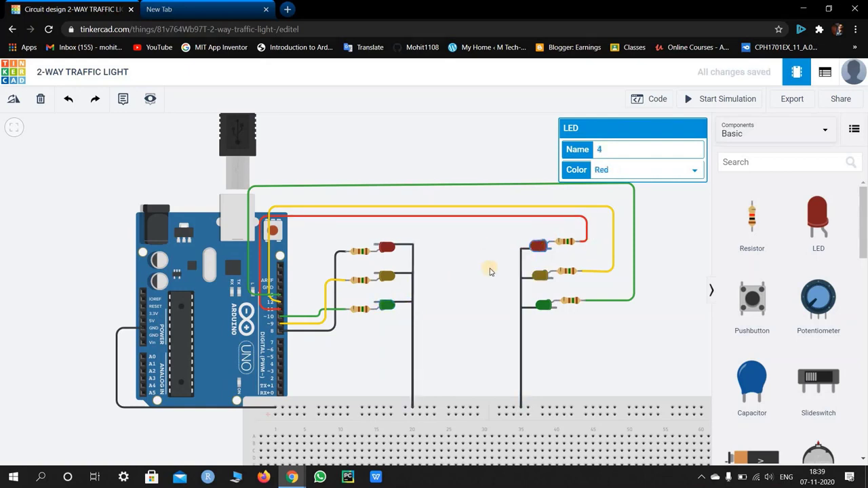
pyautogui.click(655, 98)
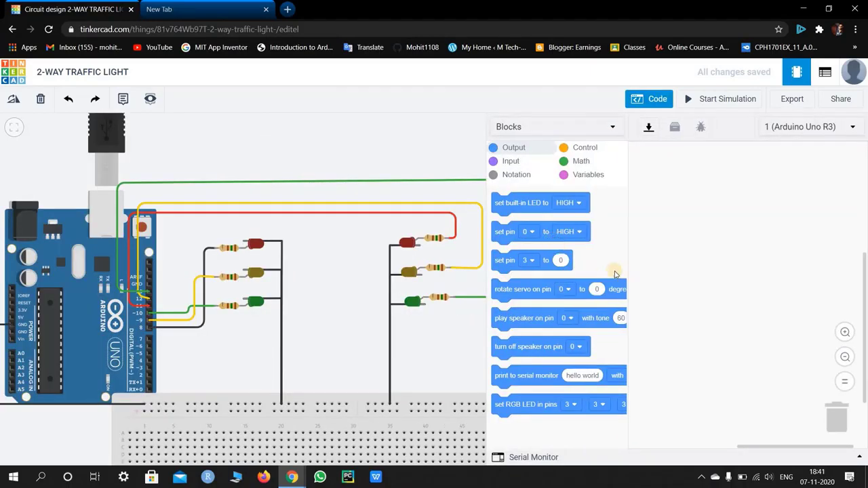
# Add two set-pin-to-HIGH blocks and assign them pins 8 and 13
pyautogui.moveTo(507, 231); pyautogui.dragTo(699, 198)
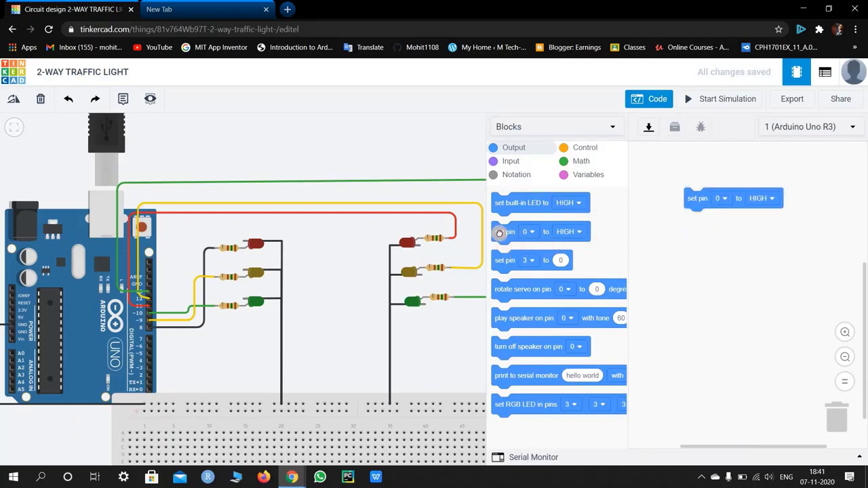
pyautogui.moveTo(505, 231); pyautogui.dragTo(697, 221)
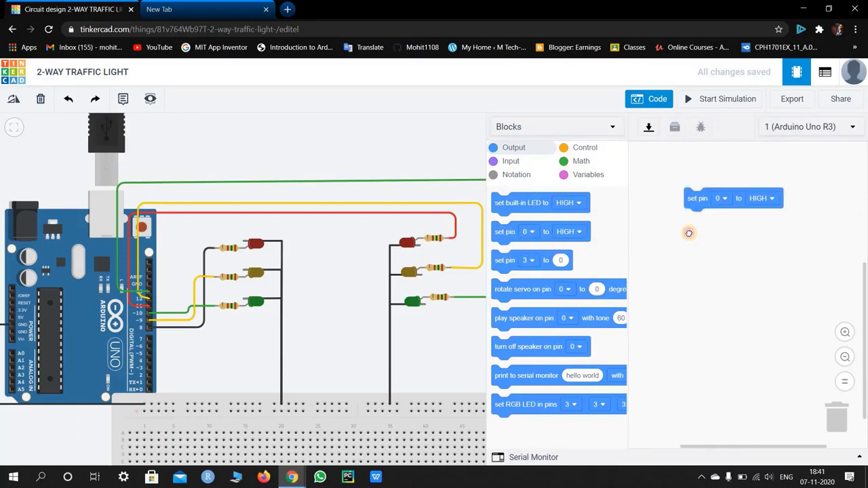
pyautogui.click(204, 266)
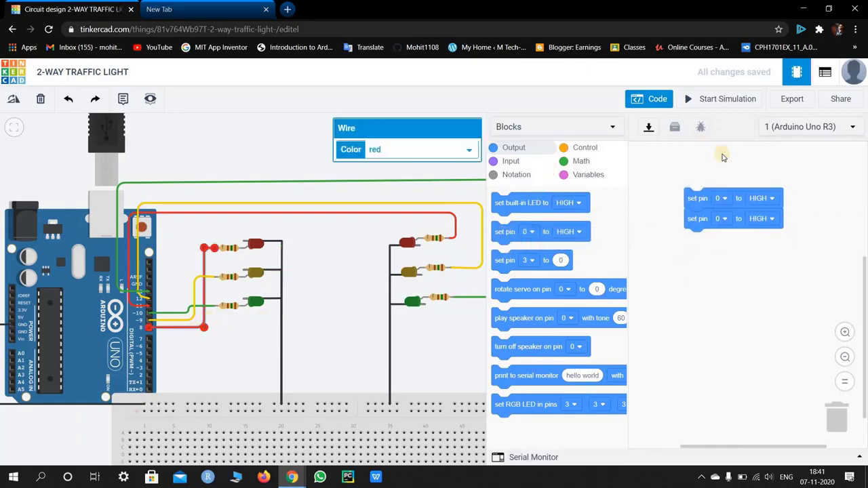
pyautogui.click(722, 198)
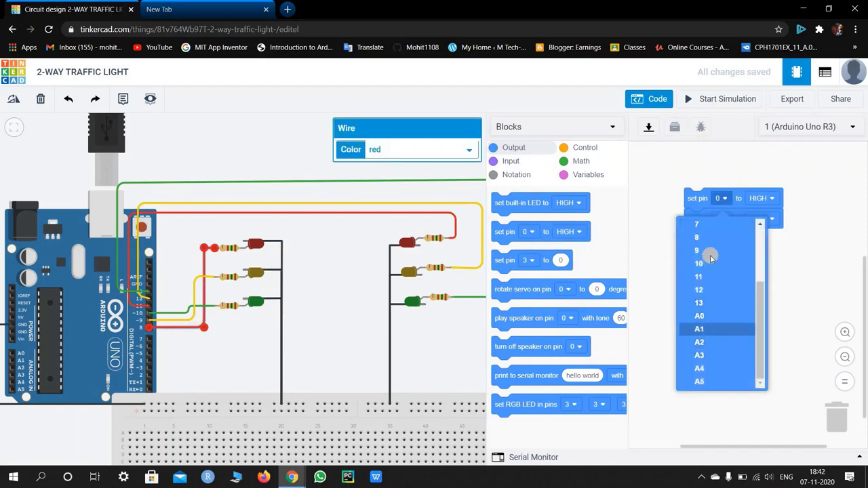
pyautogui.click(705, 236)
pyautogui.click(723, 218)
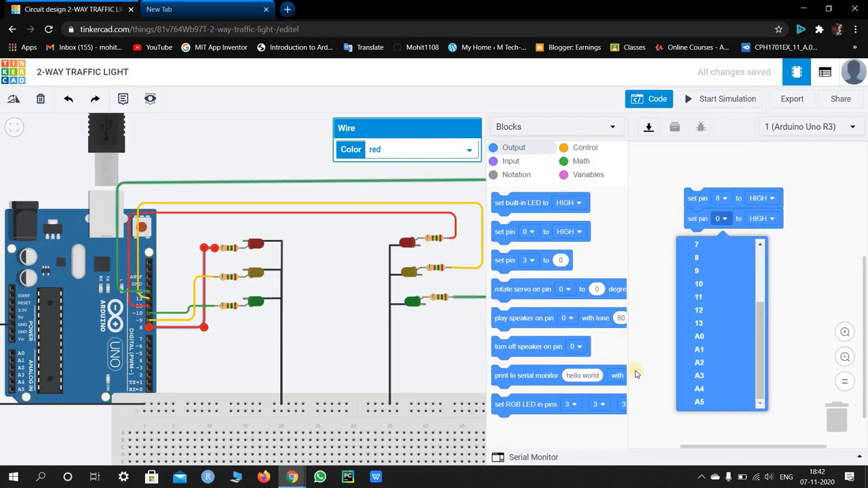
pyautogui.click(713, 324)
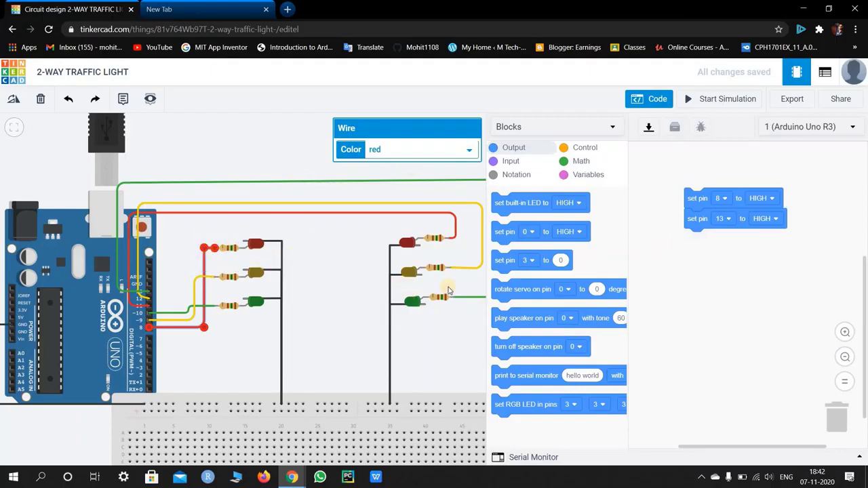
# Add a 5-second wait after the pin 13 block
pyautogui.click(587, 148)
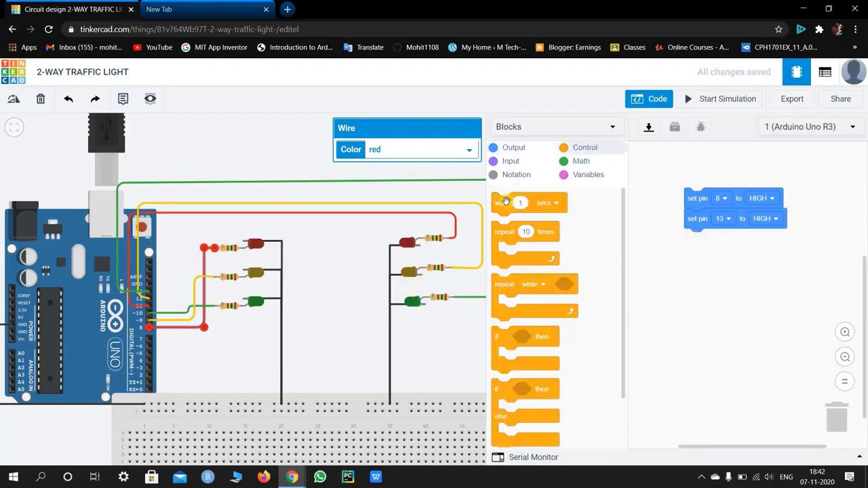
pyautogui.moveTo(505, 202); pyautogui.dragTo(717, 244)
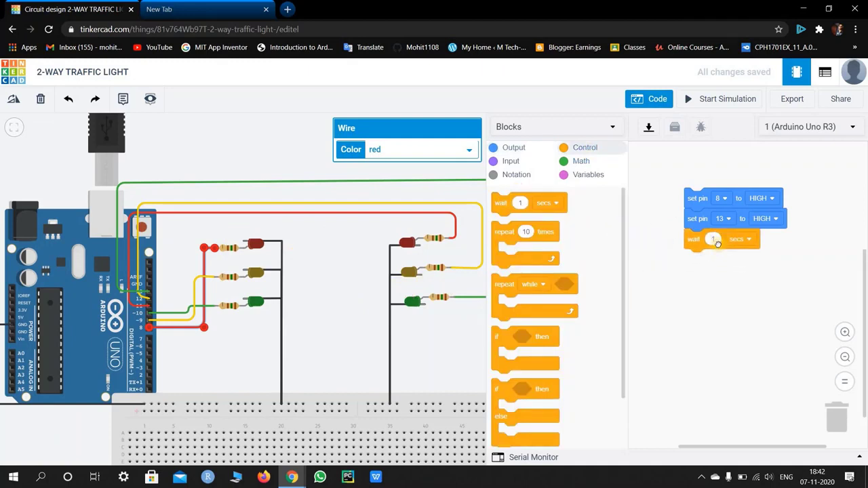
pyautogui.write('5')
# Duplicate the pin and wait blocks below the wait, switching pins 8 and 13 to LOW
pyautogui.click(505, 148)
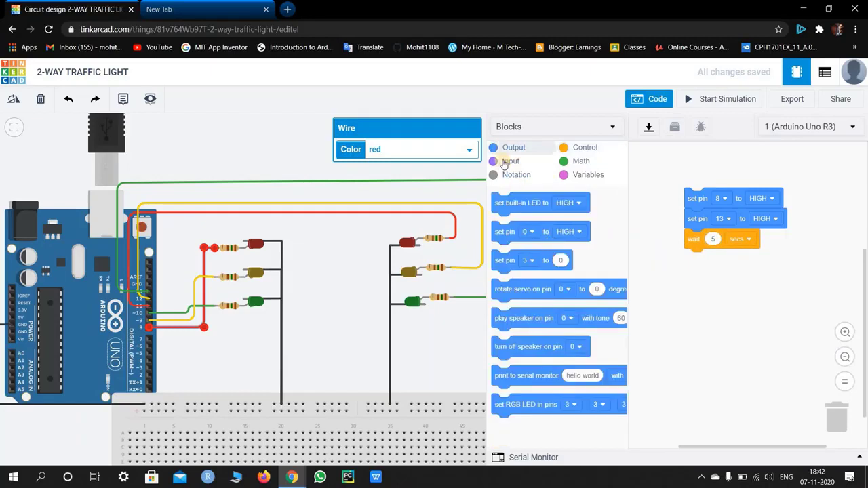
pyautogui.rightClick(705, 202)
pyautogui.click(720, 208)
pyautogui.click(693, 265)
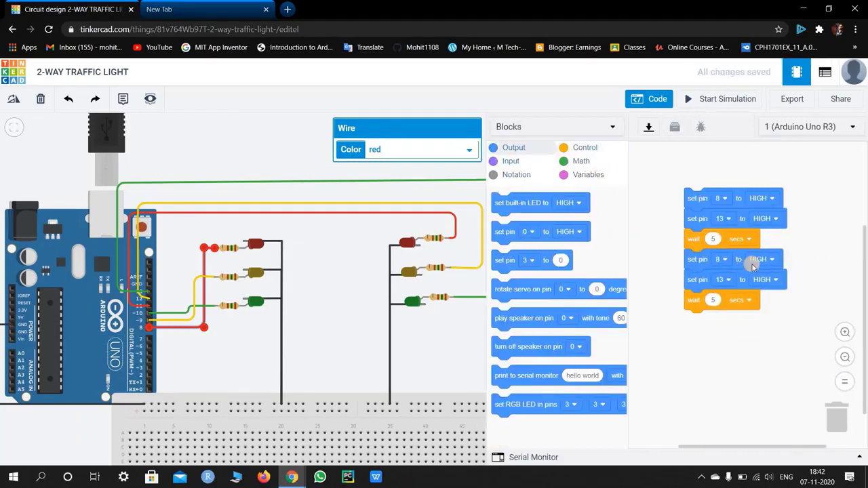
pyautogui.click(755, 264)
pyautogui.click(765, 299)
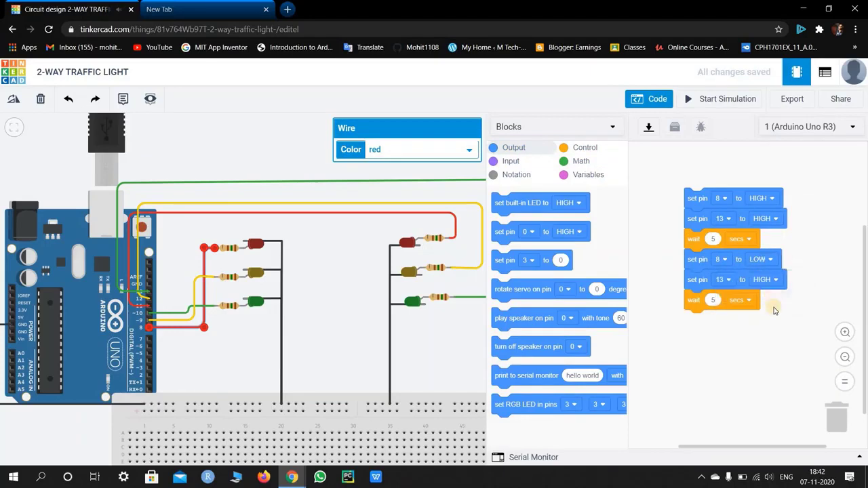
pyautogui.click(767, 279)
pyautogui.click(778, 319)
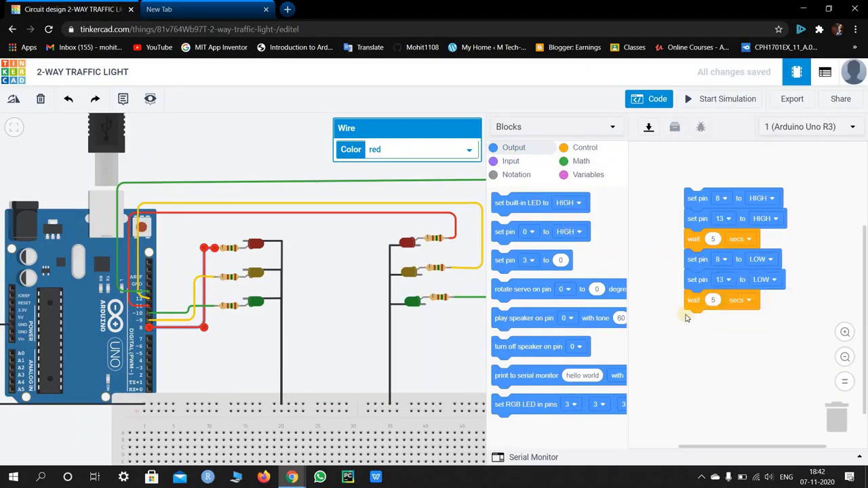
# Add two set-pin blocks for pins 9 and 12 before the copied wait
pyautogui.moveTo(498, 239); pyautogui.dragTo(720, 330)
pyautogui.moveTo(507, 233); pyautogui.dragTo(703, 321)
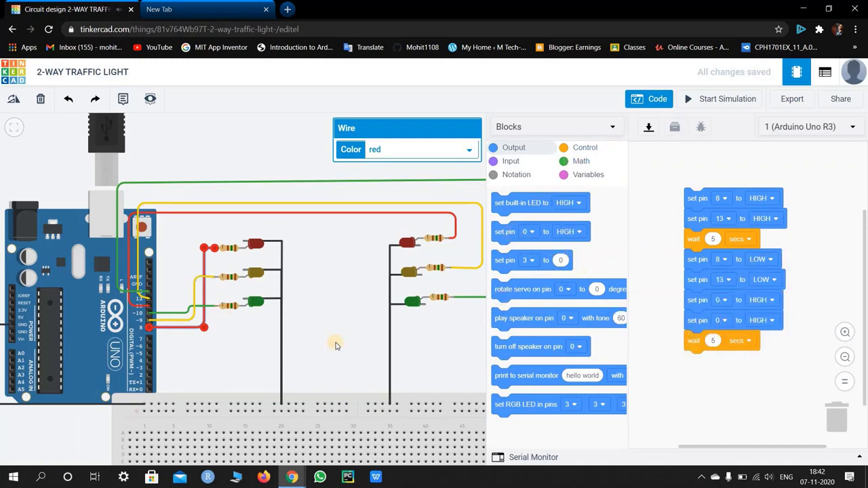
pyautogui.click(466, 270)
pyautogui.click(723, 300)
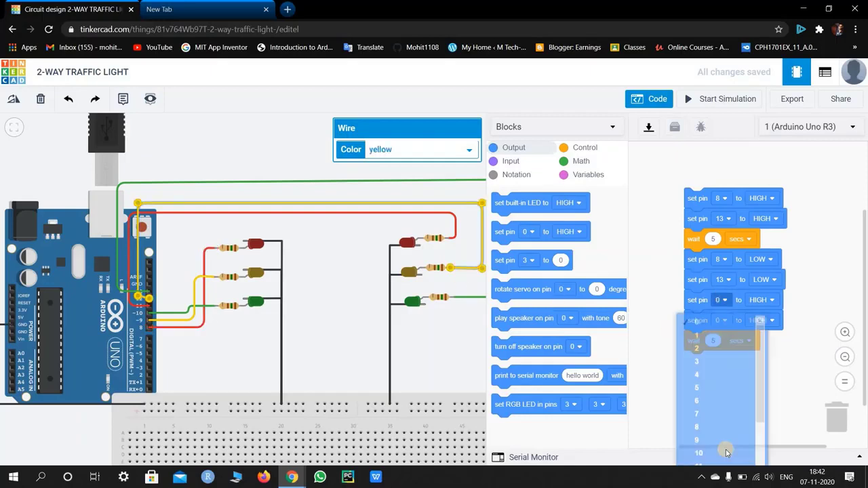
pyautogui.scroll(-3, 716, 430)
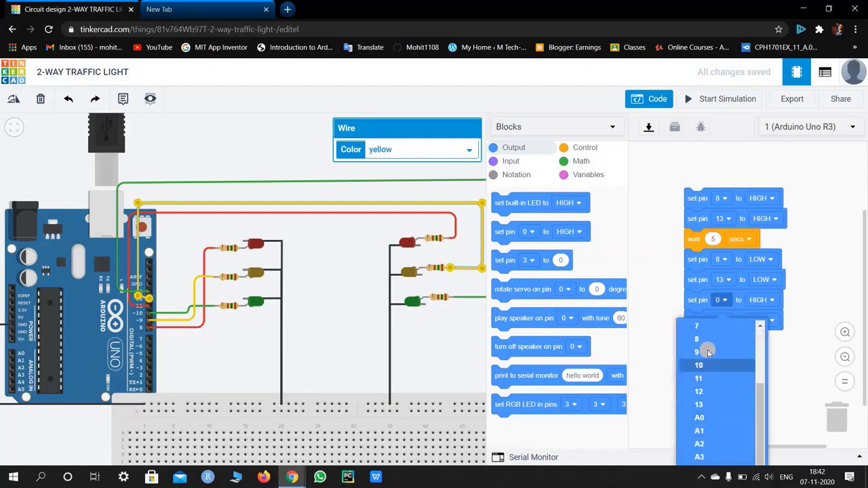
pyautogui.click(709, 352)
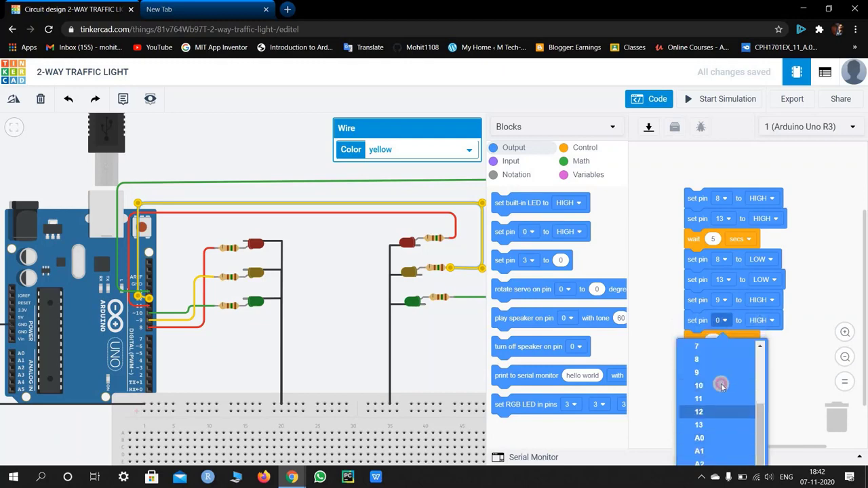
pyautogui.click(715, 383)
# Set the copied wait to 2 seconds and check the left yellow LED
pyautogui.scroll(-1, 719, 319)
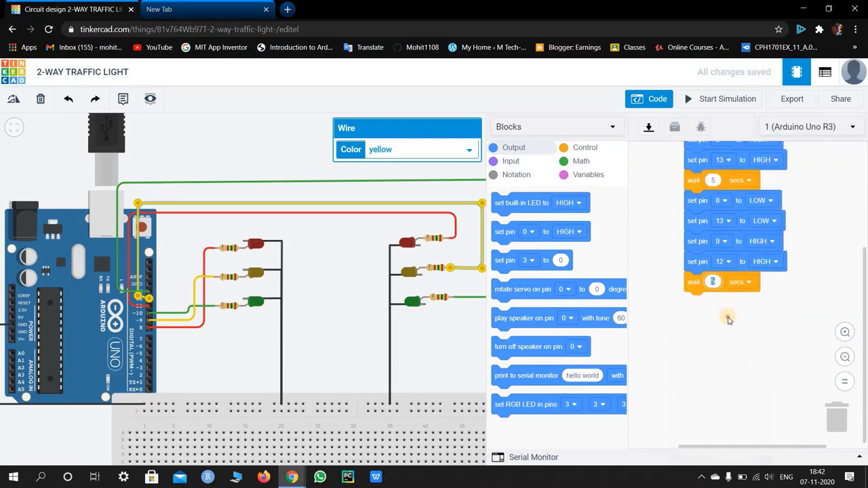
pyautogui.write('2')
pyautogui.scroll(2, 748, 289)
pyautogui.scroll(-2, 754, 251)
pyautogui.scroll(2, 746, 270)
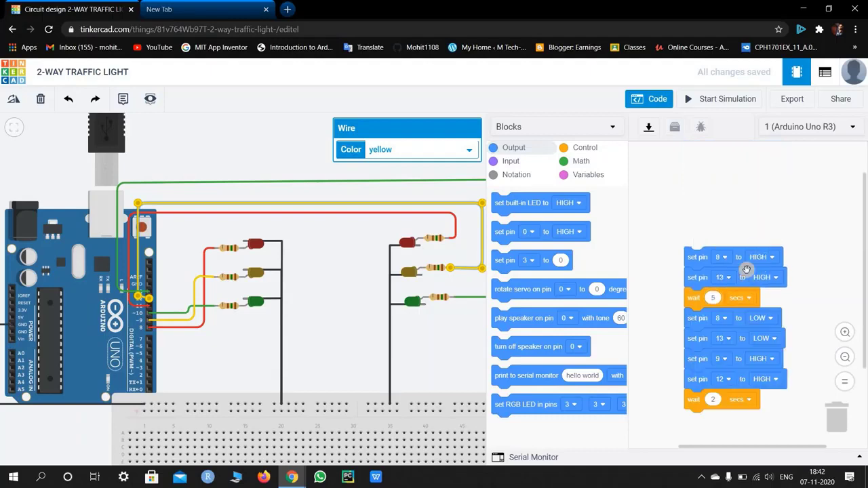
pyautogui.scroll(-2, 710, 300)
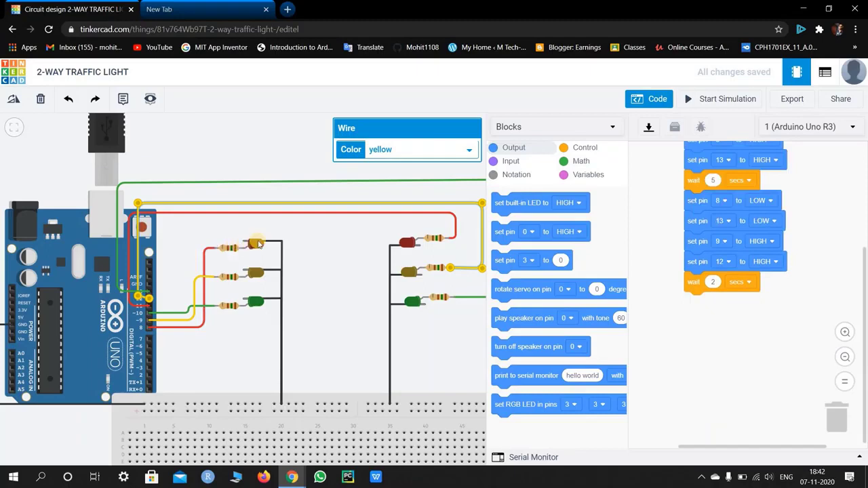
pyautogui.click(256, 272)
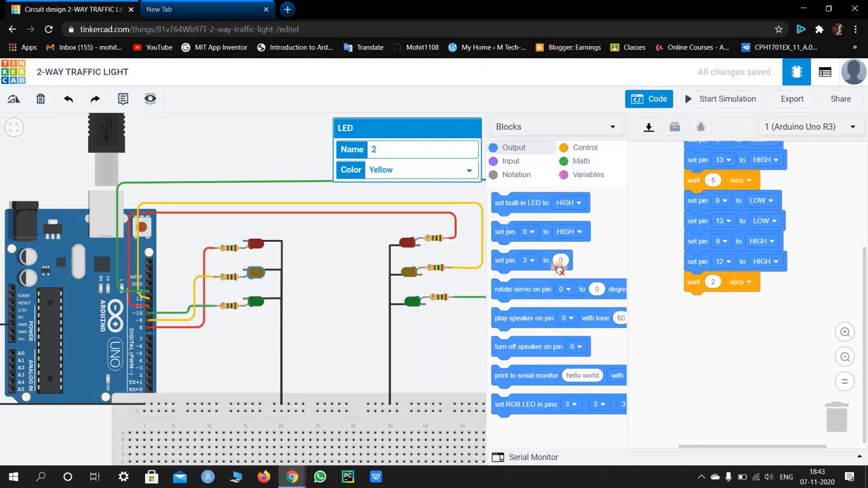
pyautogui.moveTo(509, 224); pyautogui.dragTo(614, 279)
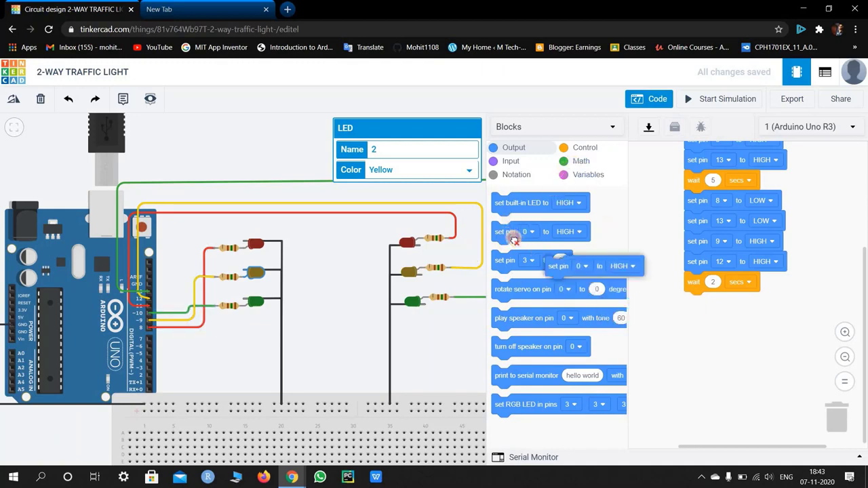
# Duplicate the pin 9, pin 12 and wait blocks, setting both pins LOW
pyautogui.rightClick(751, 204)
pyautogui.click(749, 236)
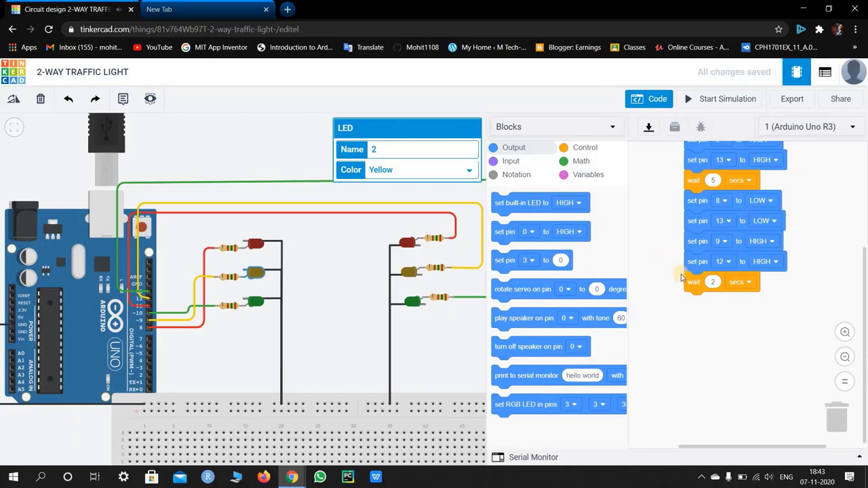
pyautogui.rightClick(719, 250)
pyautogui.click(732, 252)
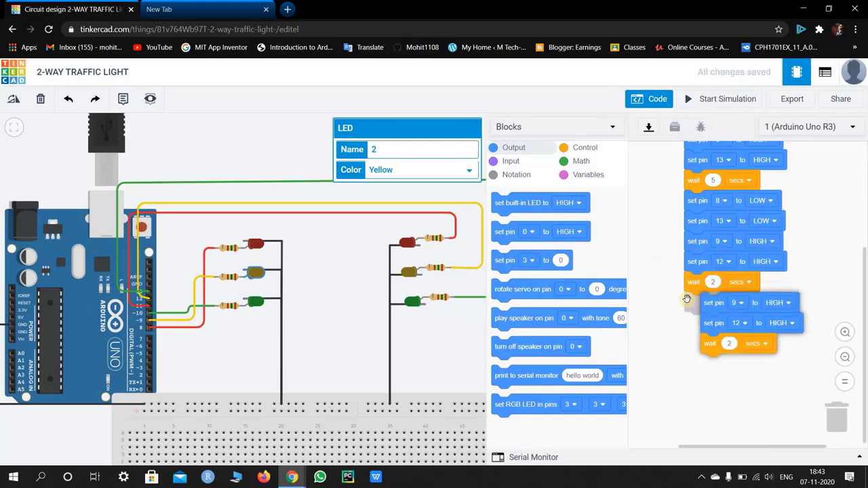
pyautogui.moveTo(695, 301); pyautogui.dragTo(749, 312)
pyautogui.click(760, 303)
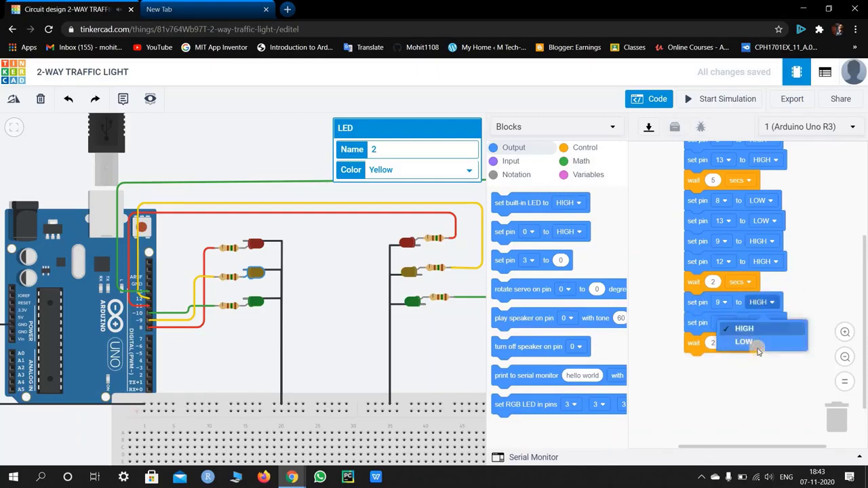
pyautogui.click(765, 343)
pyautogui.click(765, 322)
pyautogui.click(767, 358)
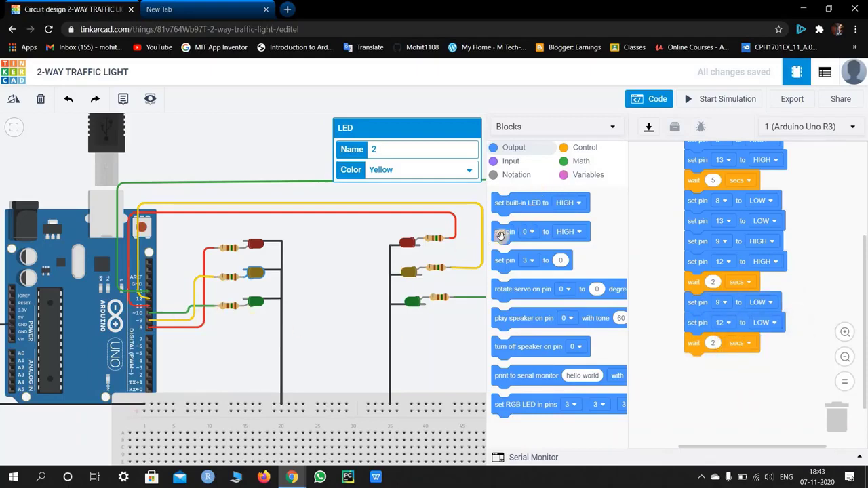
# Add set-pin blocks for pins 10 and 11 before the 2-second wait
pyautogui.moveTo(505, 231)
pyautogui.mouseDown()
pyautogui.moveTo(699, 356)
pyautogui.moveTo(699, 347)
pyautogui.mouseUp()
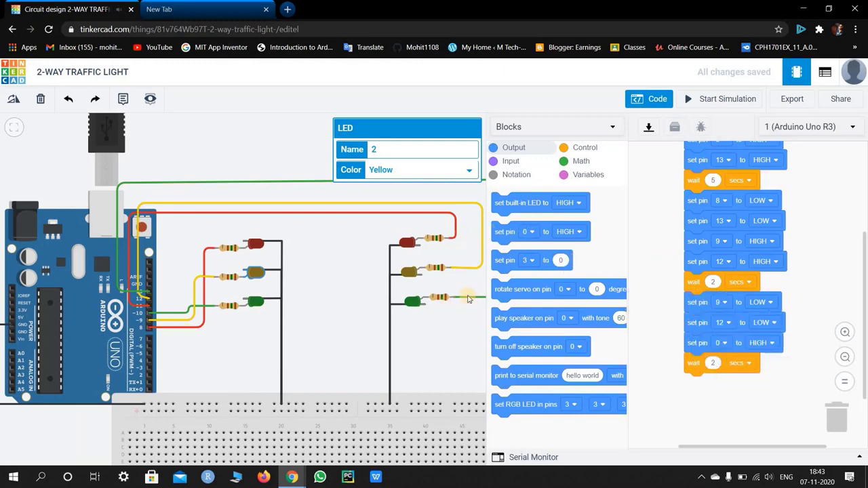
pyautogui.click(457, 233)
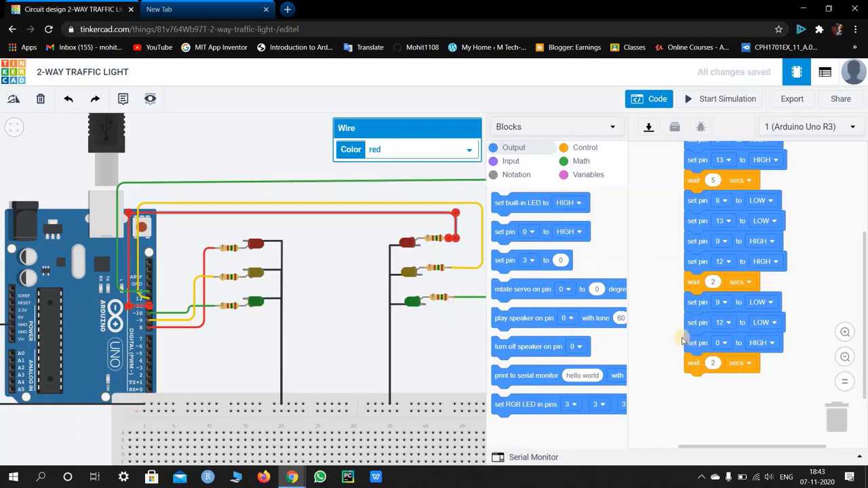
pyautogui.click(721, 343)
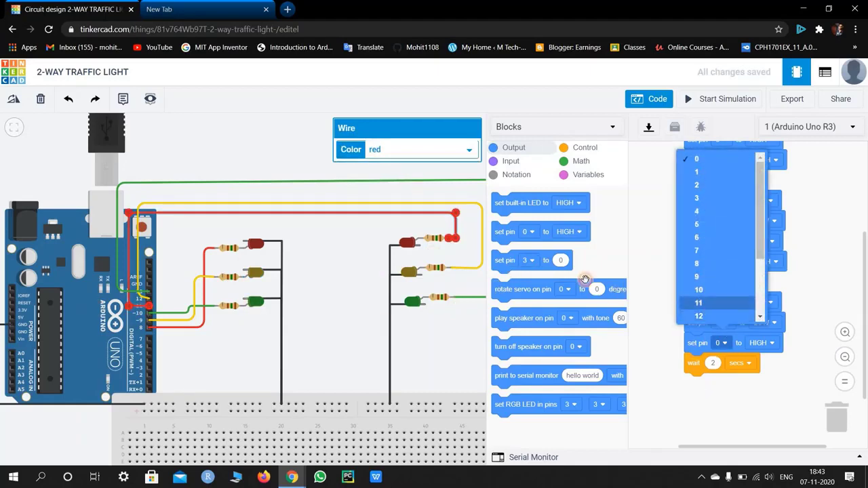
pyautogui.click(710, 299)
pyautogui.moveTo(505, 231)
pyautogui.mouseDown()
pyautogui.moveTo(678, 366)
pyautogui.moveTo(722, 363)
pyautogui.mouseUp()
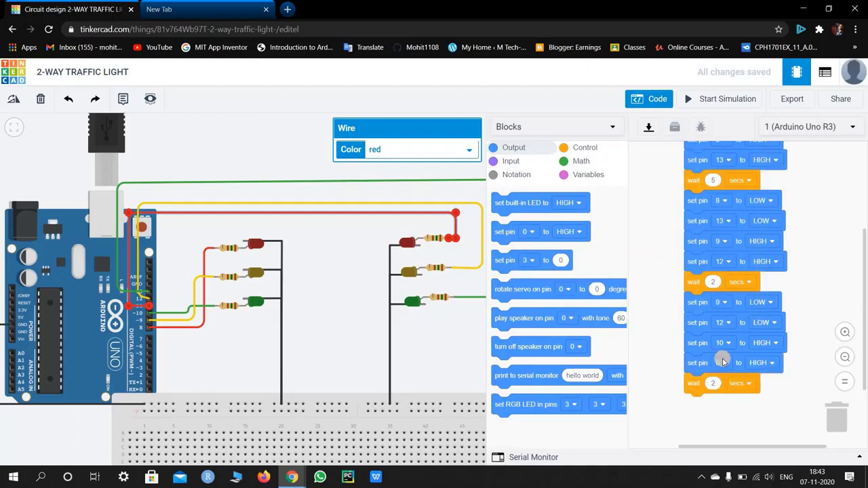
pyautogui.click(724, 363)
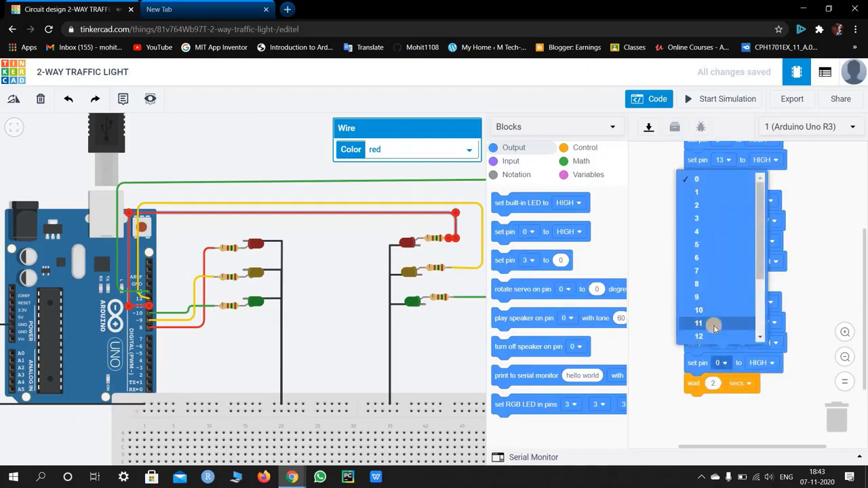
pyautogui.click(718, 326)
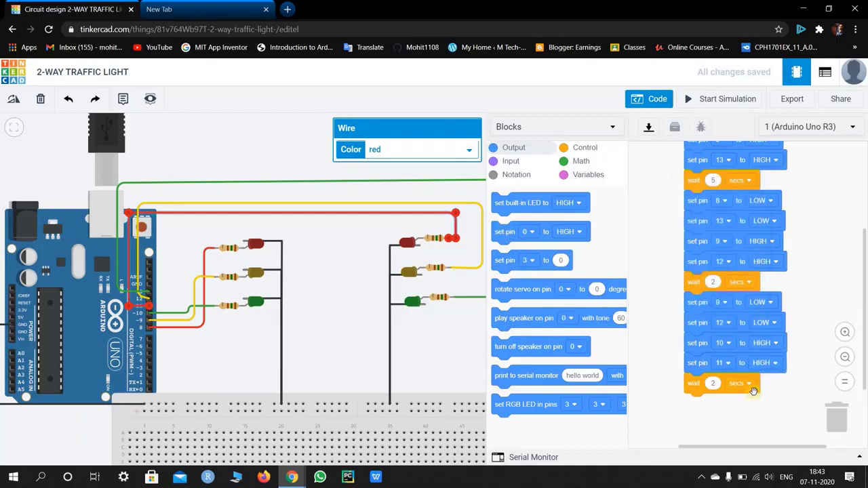
pyautogui.scroll(-3, 752, 391)
# Duplicate the pin 10 and 11 blocks at the end, switching both to LOW
pyautogui.rightClick(743, 242)
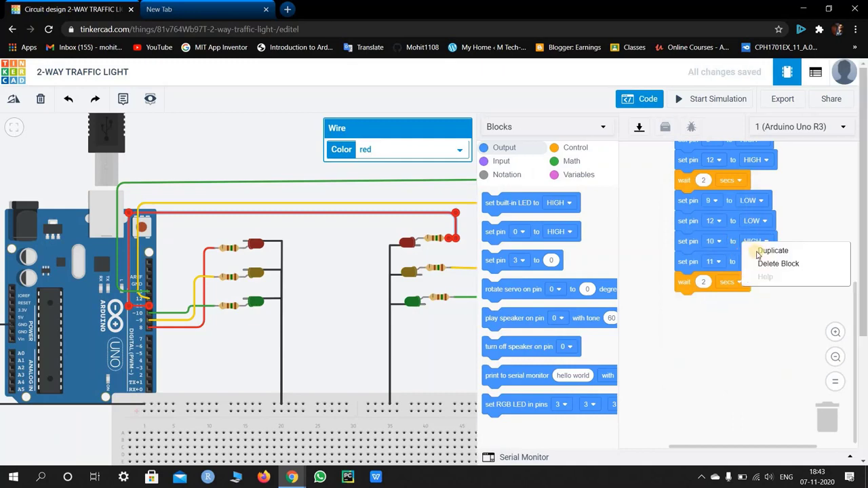
pyautogui.click(767, 250)
pyautogui.click(685, 297)
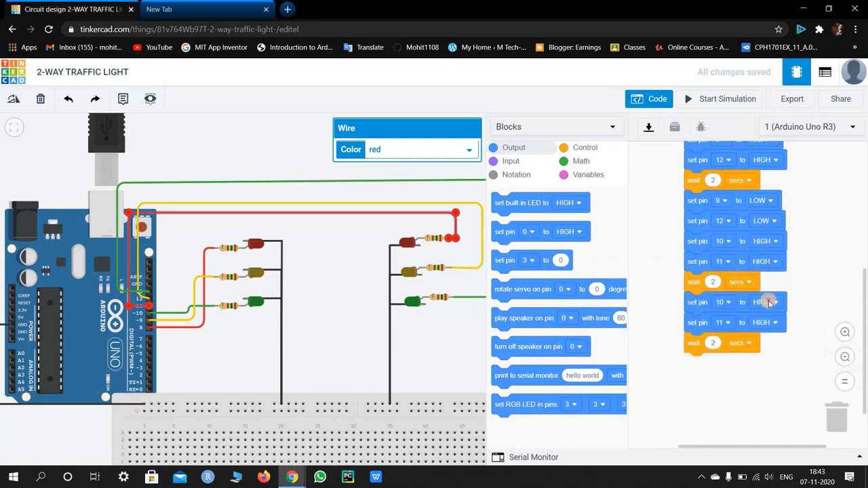
pyautogui.click(765, 302)
pyautogui.click(780, 346)
pyautogui.click(765, 322)
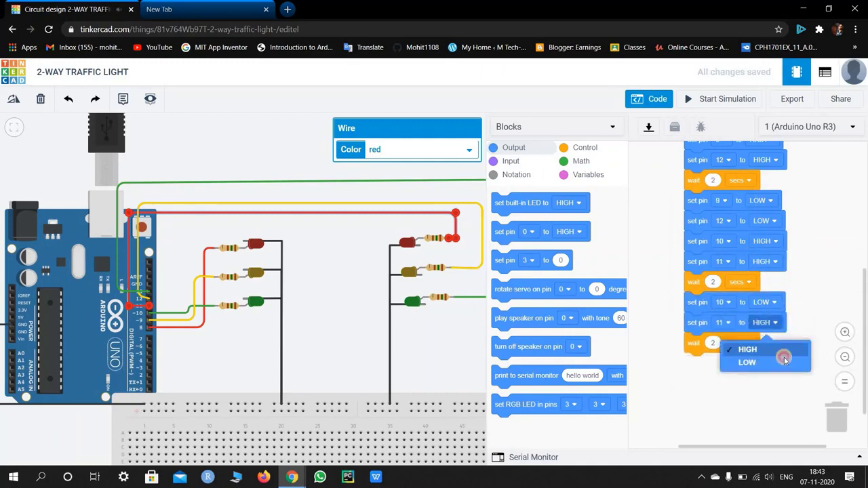
pyautogui.click(772, 324)
pyautogui.click(765, 322)
pyautogui.press('Return')
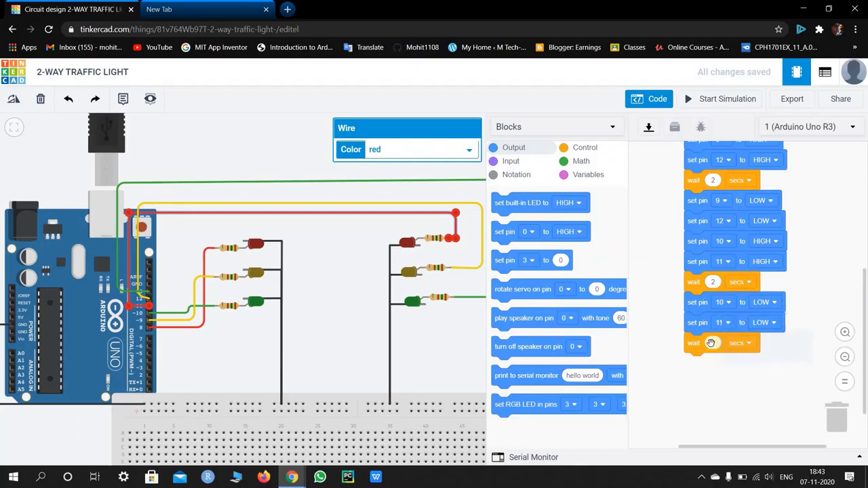
# Delete the final wait and change the remaining wait to 5 seconds
pyautogui.moveTo(693, 342); pyautogui.dragTo(813, 401)
pyautogui.click(713, 282)
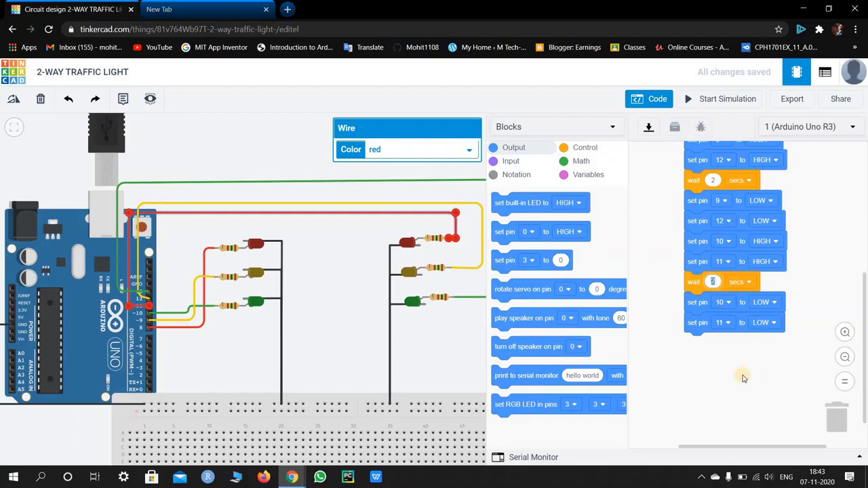
pyautogui.write('5')
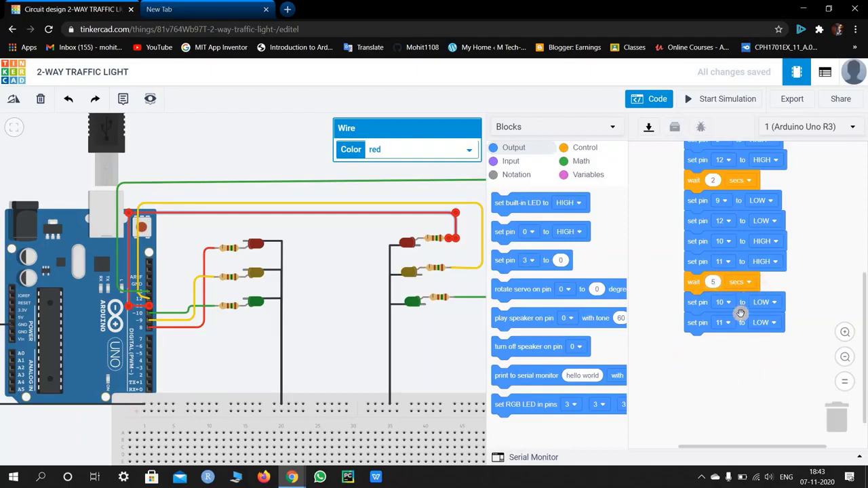
pyautogui.scroll(2, 740, 313)
pyautogui.scroll(-2, 739, 318)
pyautogui.scroll(-1, 739, 320)
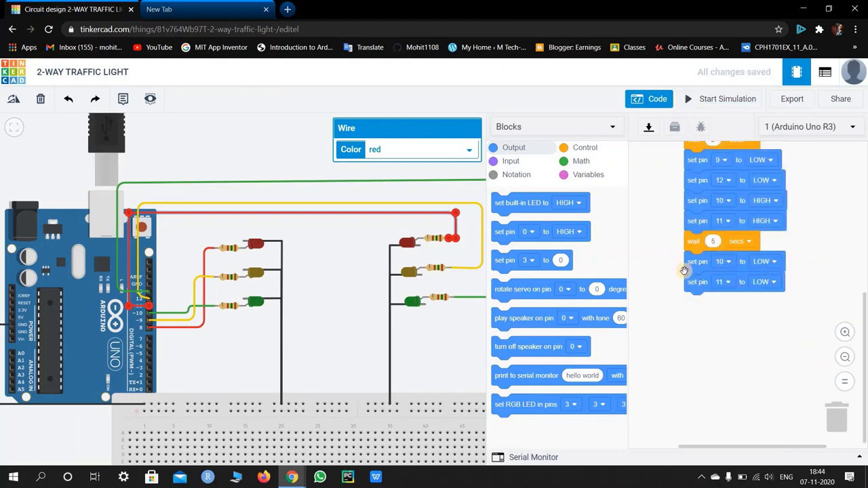
pyautogui.scroll(5, 686, 258)
pyautogui.scroll(-2, 678, 252)
pyautogui.scroll(2, 684, 251)
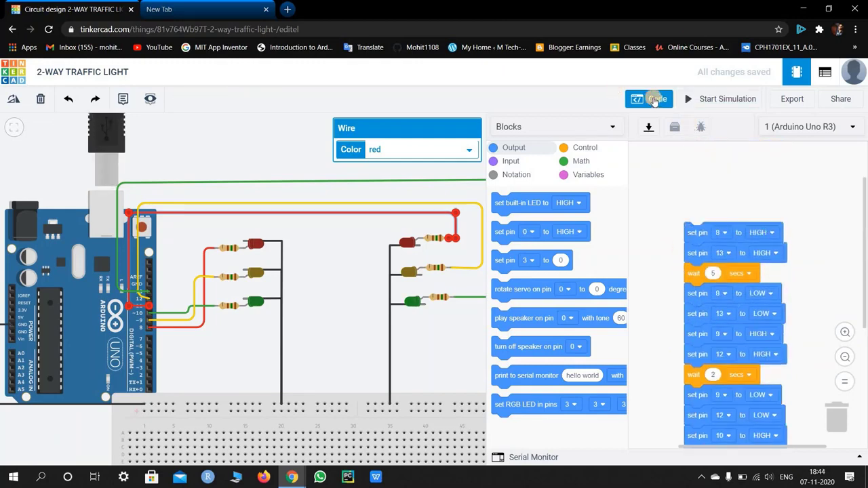
# Start the simulation with the code panel closed and the whole Arduino board in view
pyautogui.click(654, 100)
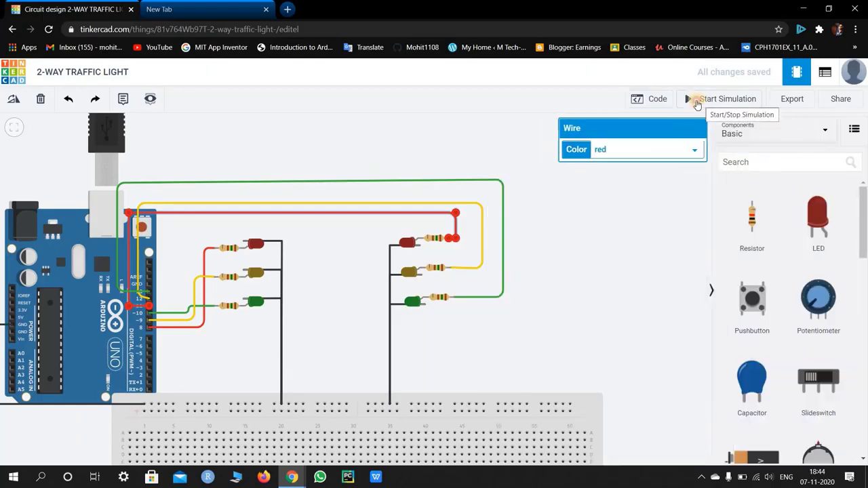
pyautogui.click(693, 105)
pyautogui.click(567, 335)
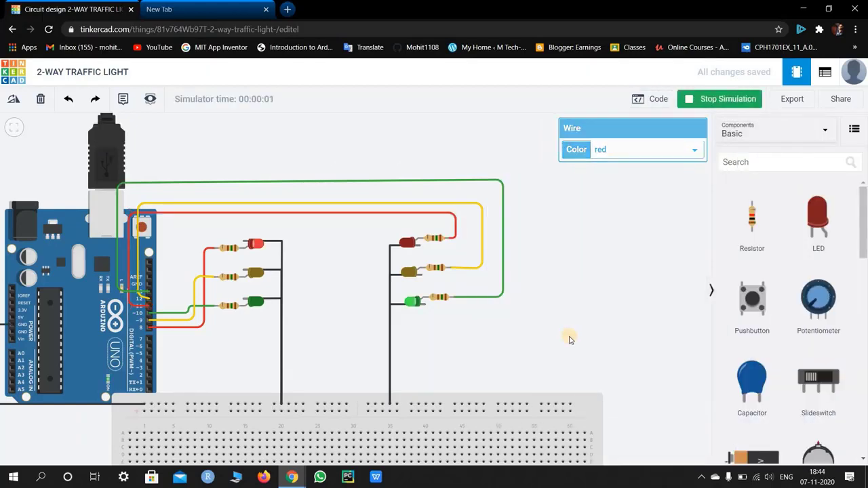
pyautogui.scroll(2, 471, 368)
pyautogui.moveTo(562, 367); pyautogui.dragTo(666, 364)
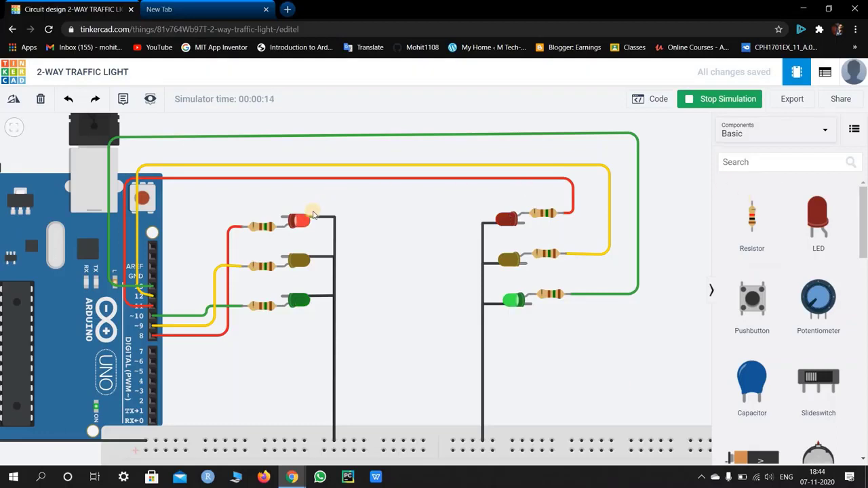
# Click the red and green LEDs on both traffic lights as they light up
pyautogui.click(299, 220)
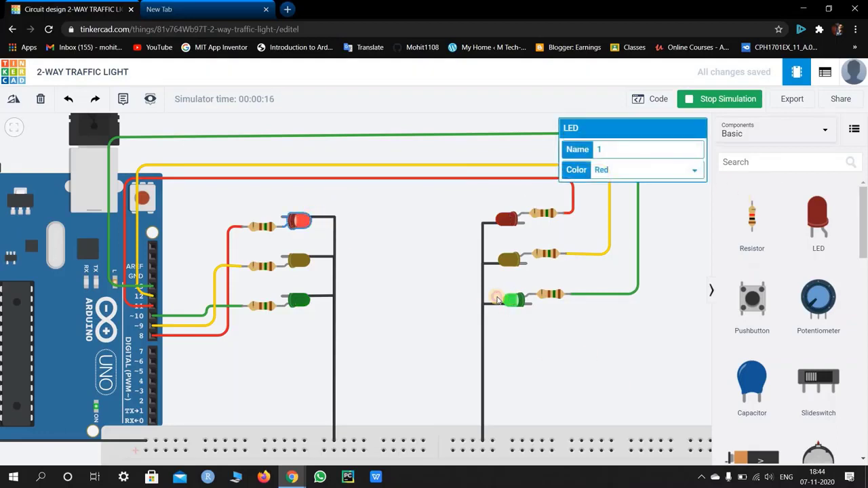
pyautogui.click(497, 299)
pyautogui.click(334, 295)
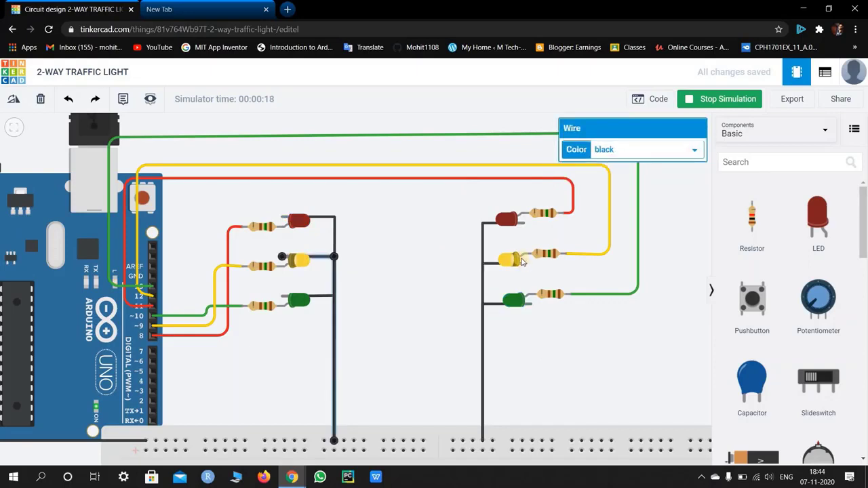
pyautogui.click(299, 299)
pyautogui.click(508, 221)
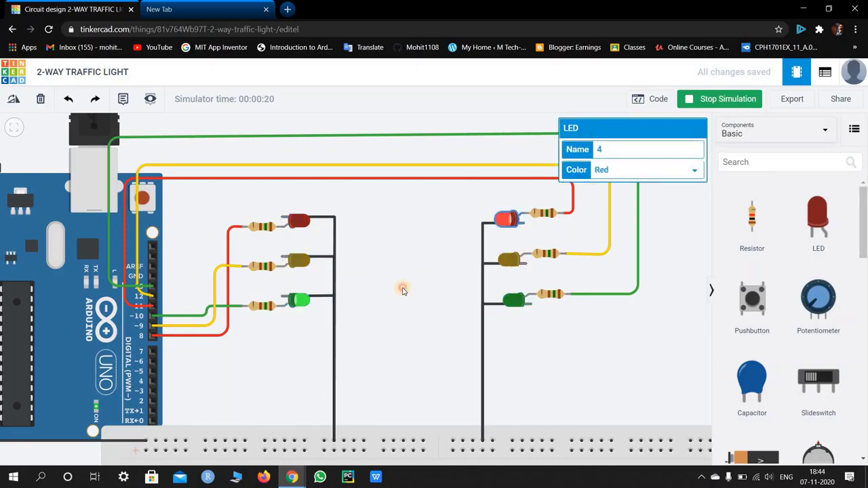
pyautogui.click(403, 287)
# Stop the simulation and switch the code editor to Blocks + Text
pyautogui.click(651, 99)
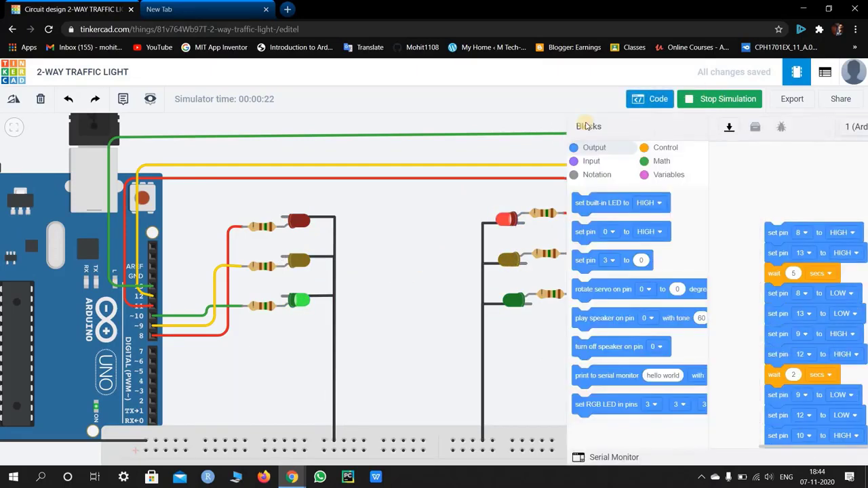
pyautogui.click(724, 99)
pyautogui.click(575, 128)
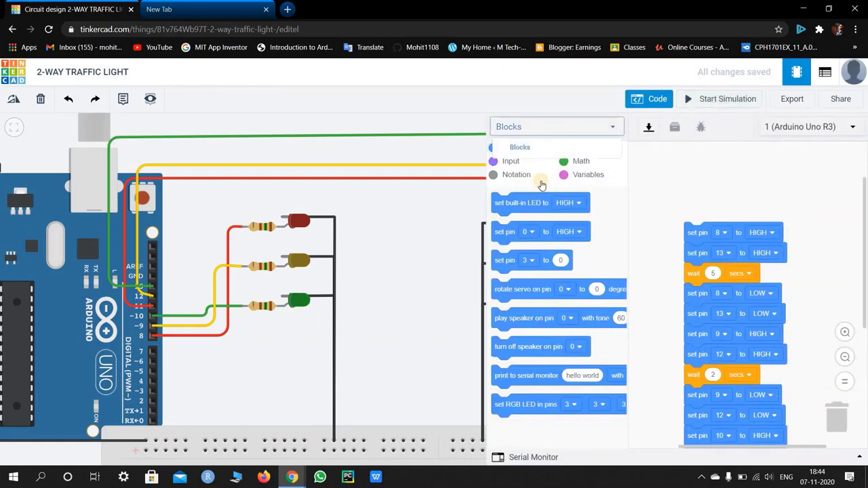
pyautogui.click(532, 165)
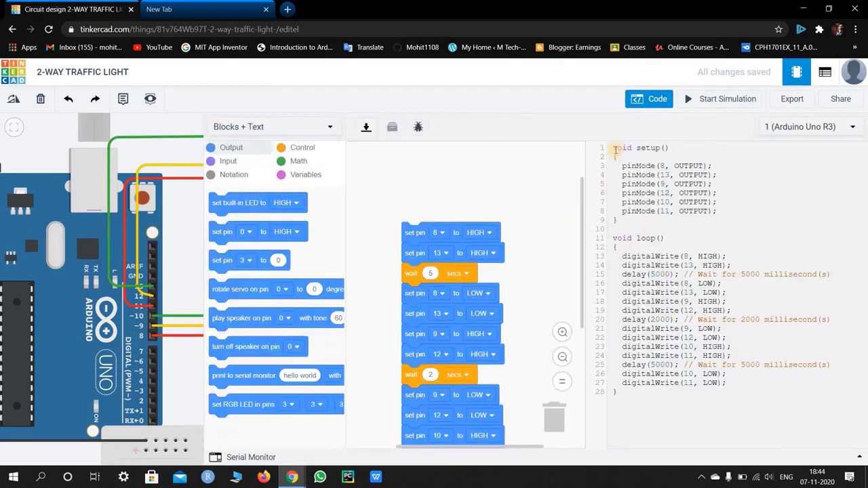
# Highlight the pinMode setup lines, first digitalWrite, 5-second delay and pins 8/13 LOW lines
pyautogui.moveTo(620, 166); pyautogui.dragTo(719, 212)
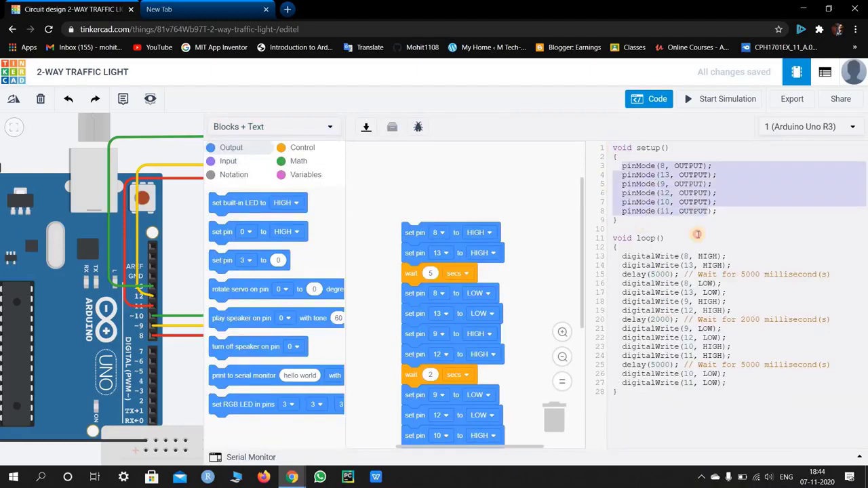
pyautogui.click(663, 174)
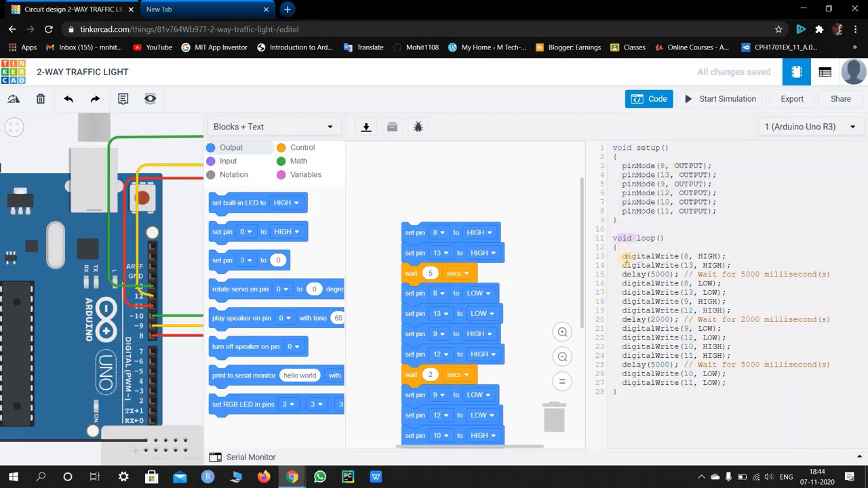
pyautogui.moveTo(622, 256)
pyautogui.mouseDown()
pyautogui.moveTo(718, 256)
pyautogui.moveTo(686, 266)
pyautogui.mouseUp()
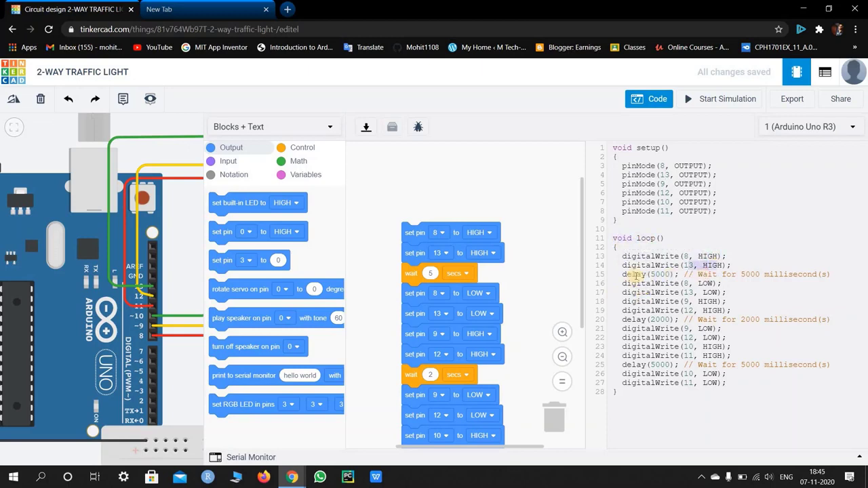
pyautogui.moveTo(622, 274); pyautogui.dragTo(690, 273)
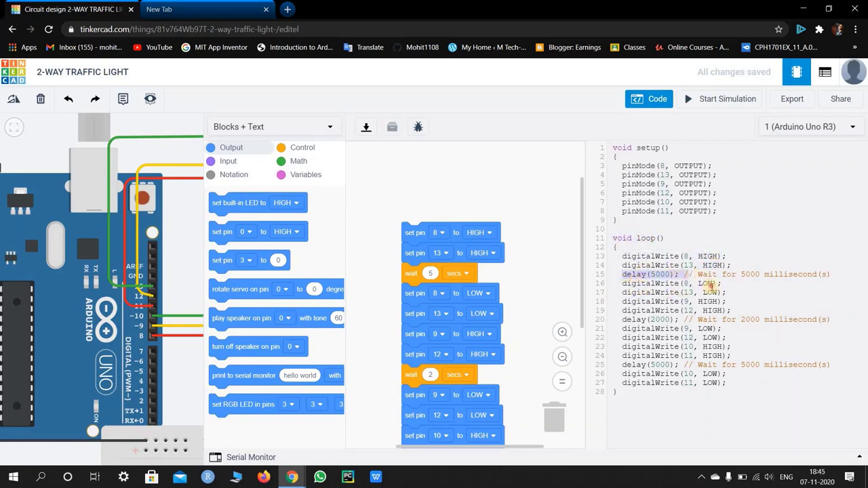
pyautogui.moveTo(623, 283); pyautogui.dragTo(719, 284)
pyautogui.moveTo(684, 256)
pyautogui.mouseDown()
pyautogui.moveTo(717, 256)
pyautogui.moveTo(721, 265)
pyautogui.mouseUp()
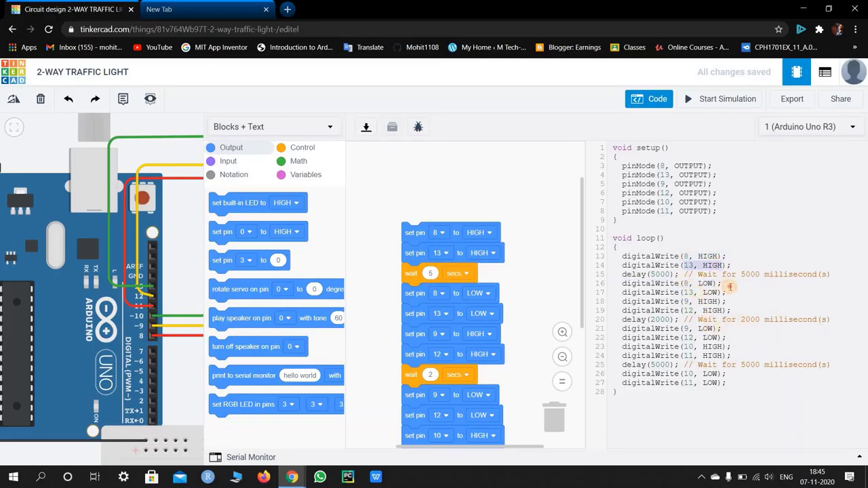
pyautogui.moveTo(722, 283)
pyautogui.mouseDown()
pyautogui.moveTo(683, 283)
pyautogui.moveTo(727, 293)
pyautogui.mouseUp()
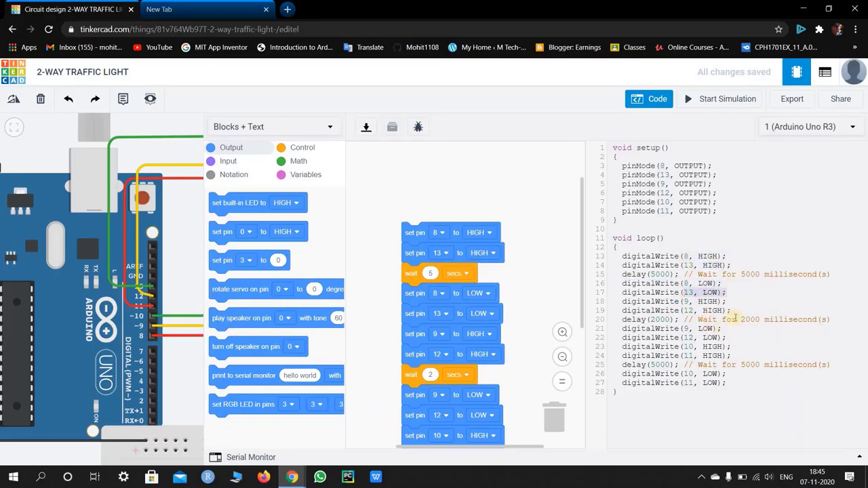
pyautogui.click(698, 301)
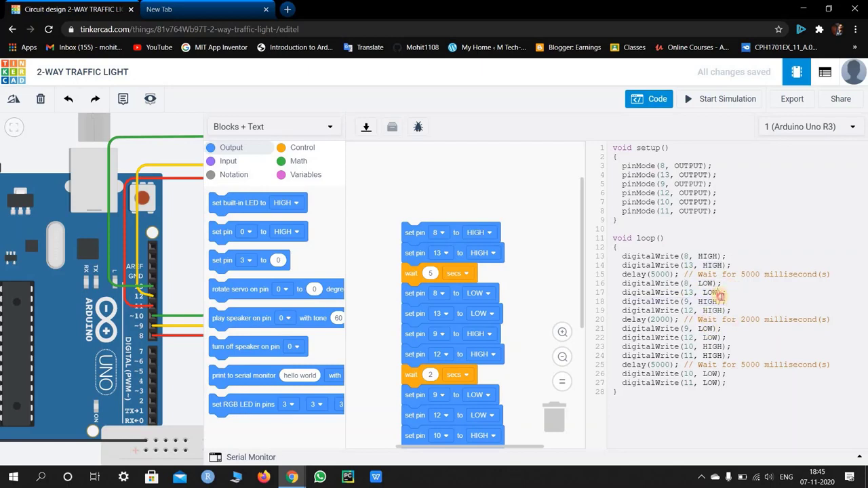
# Highlight the pins 9/12 HIGH, 2-second delay, and pins 10/11 HIGH and LOW lines
pyautogui.click(684, 303)
pyautogui.moveTo(705, 307); pyautogui.dragTo(687, 300)
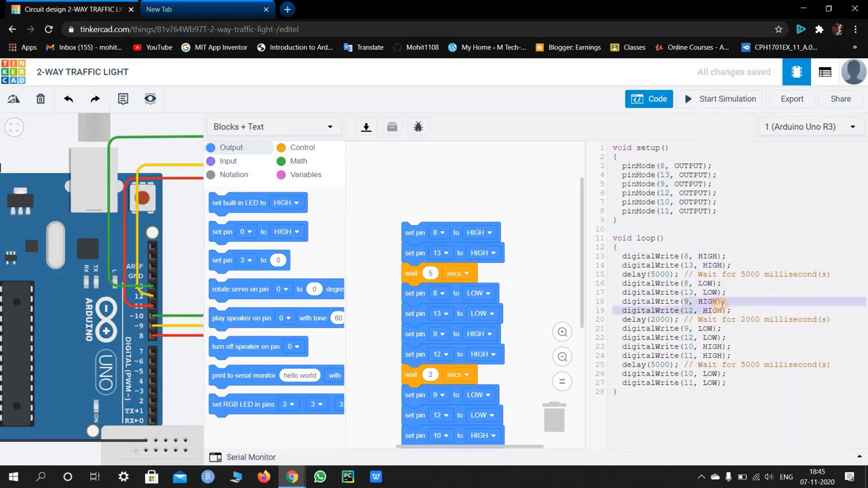
pyautogui.click(658, 321)
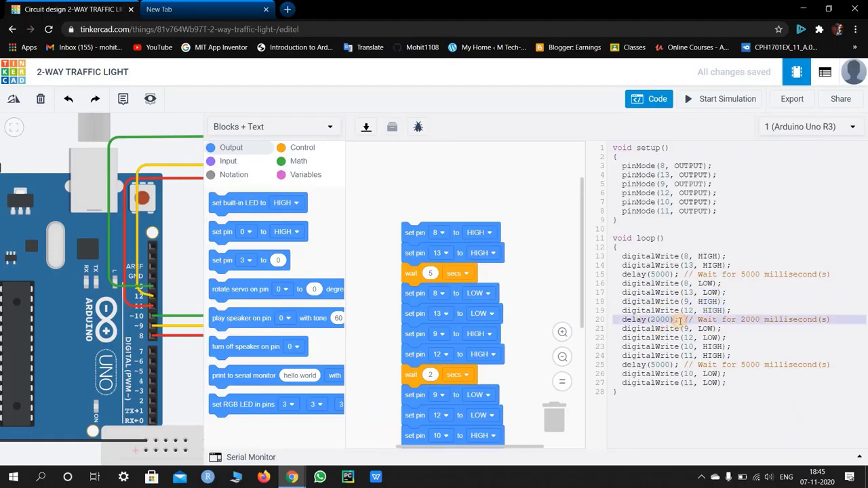
pyautogui.click(645, 343)
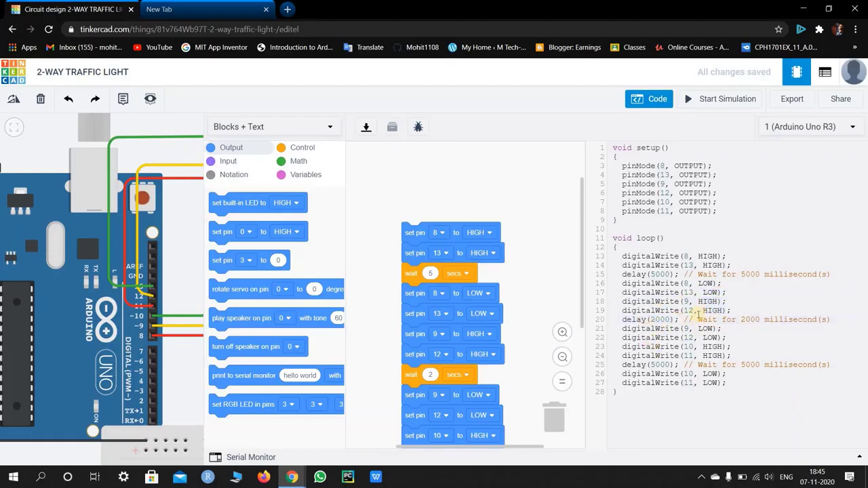
pyautogui.moveTo(684, 302); pyautogui.dragTo(685, 310)
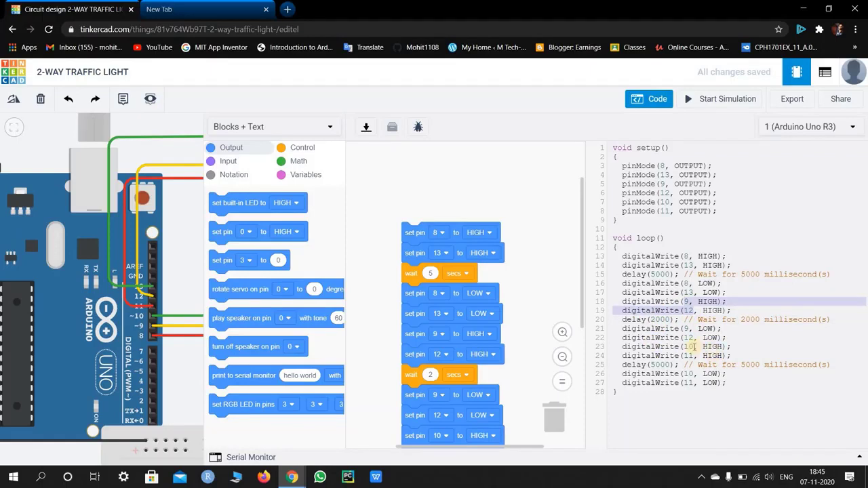
pyautogui.moveTo(684, 346); pyautogui.dragTo(684, 355)
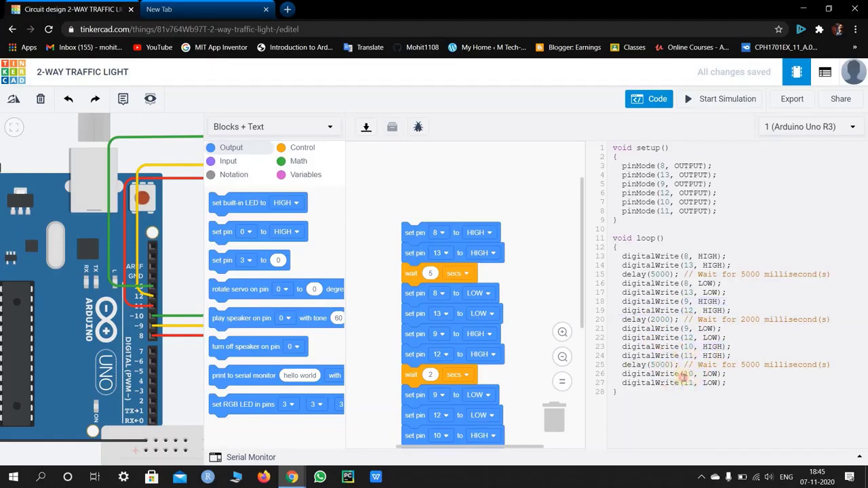
pyautogui.moveTo(680, 373); pyautogui.dragTo(697, 383)
# Clear the code selection and restart the traffic-light simulation
pyautogui.click(754, 327)
pyautogui.click(727, 98)
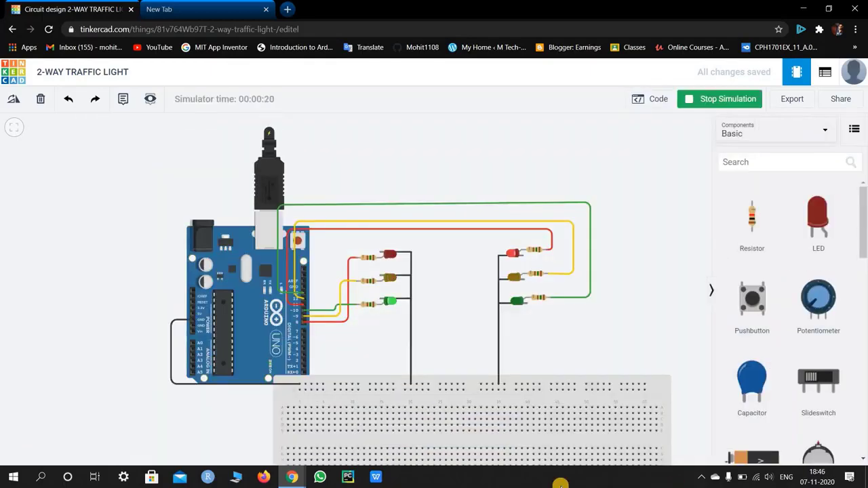